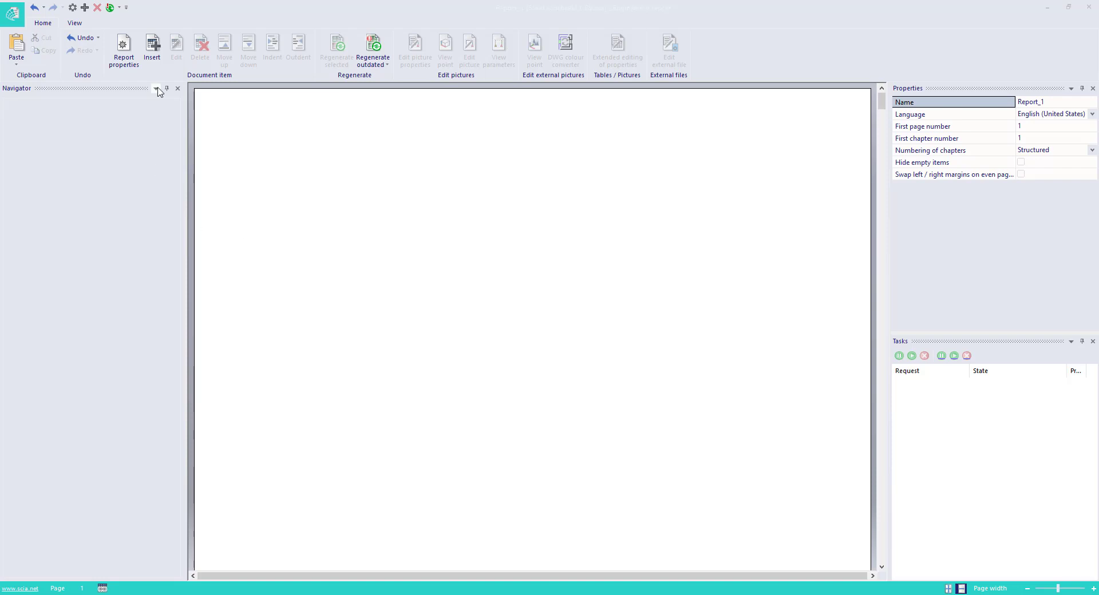
Insert a page format item with A4 (210 x 297 mm) paper and a header/footer into the report.
{"action": "left_click", "coordinate": [152, 57]}
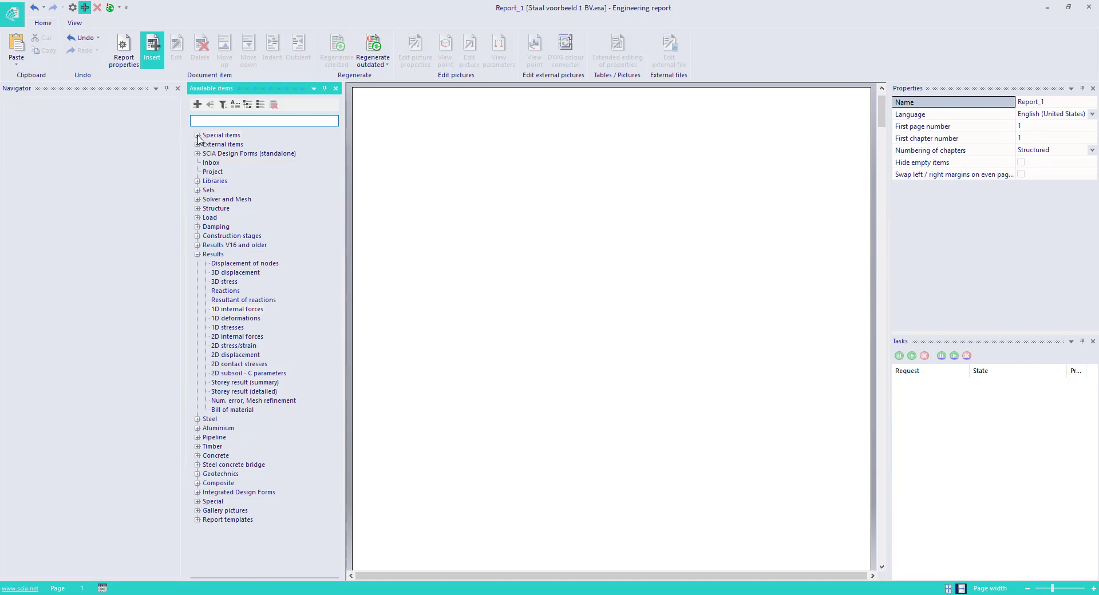
{"action": "left_click", "coordinate": [197, 135]}
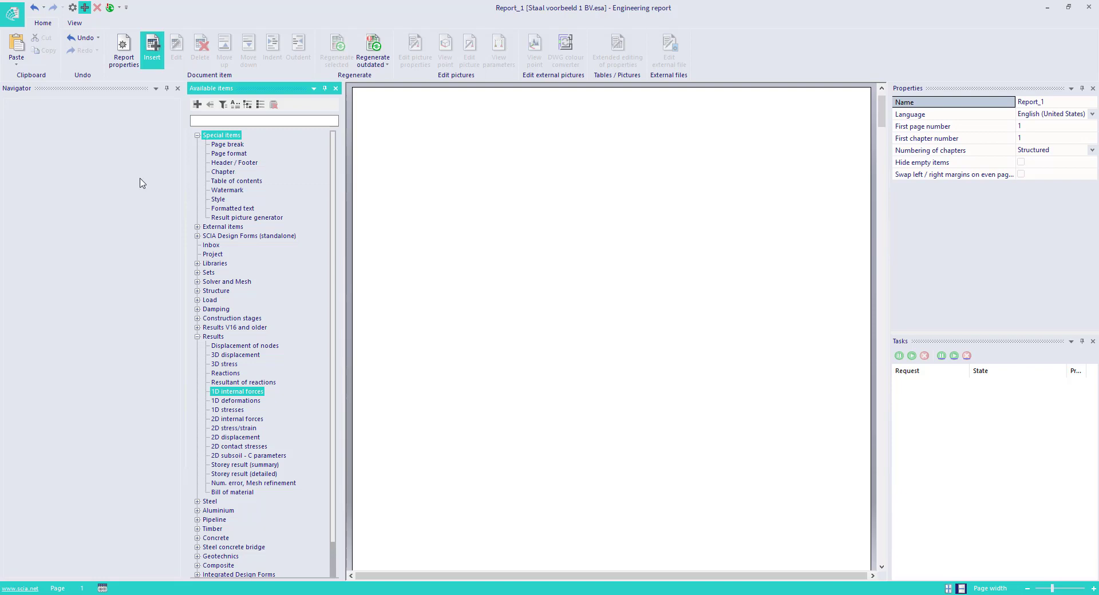
{"action": "left_click", "coordinate": [228, 154]}
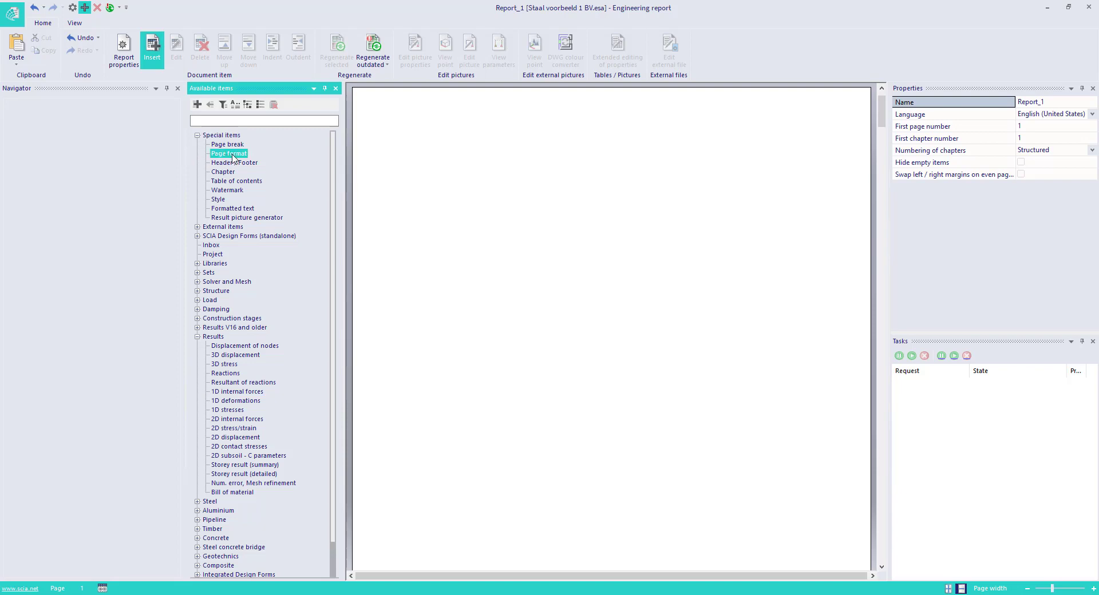
{"action": "double_click", "coordinate": [233, 156]}
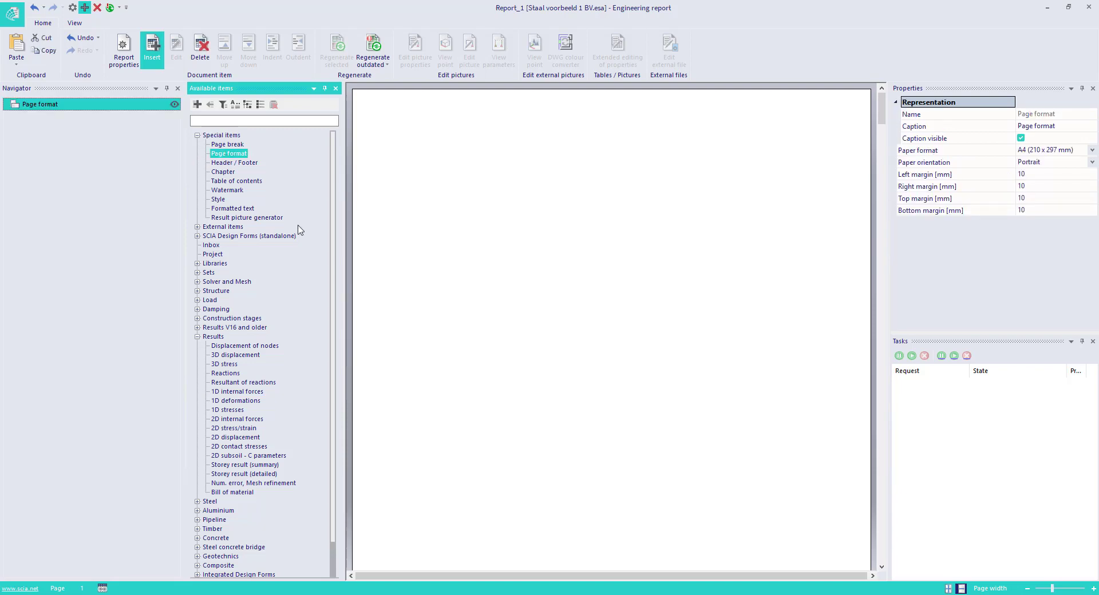
{"action": "left_click", "coordinate": [1053, 151]}
{"action": "left_click", "coordinate": [1028, 158]}
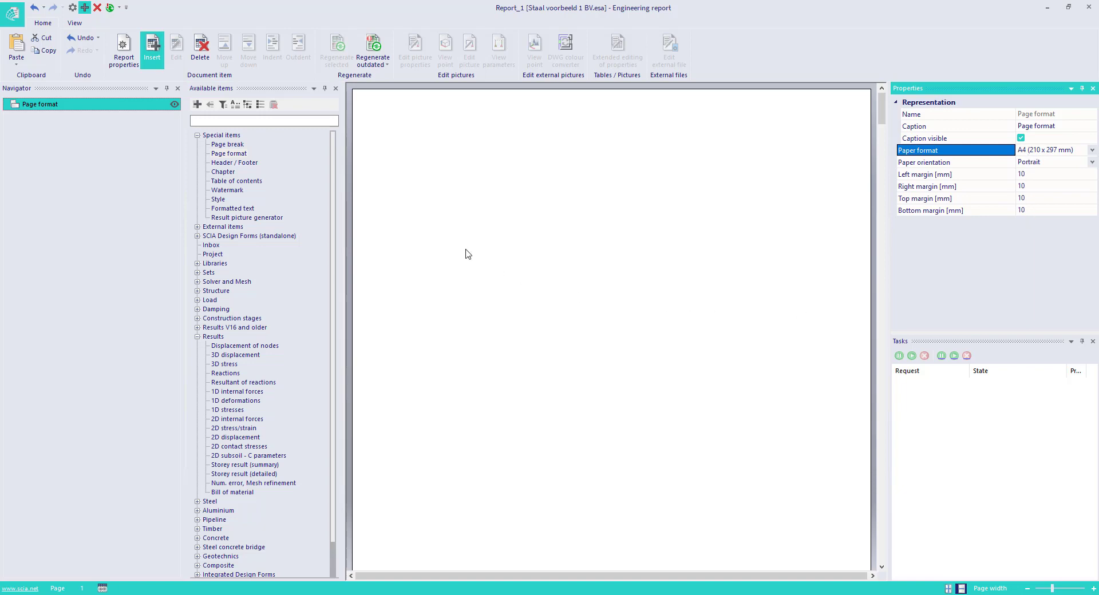
{"action": "double_click", "coordinate": [235, 165]}
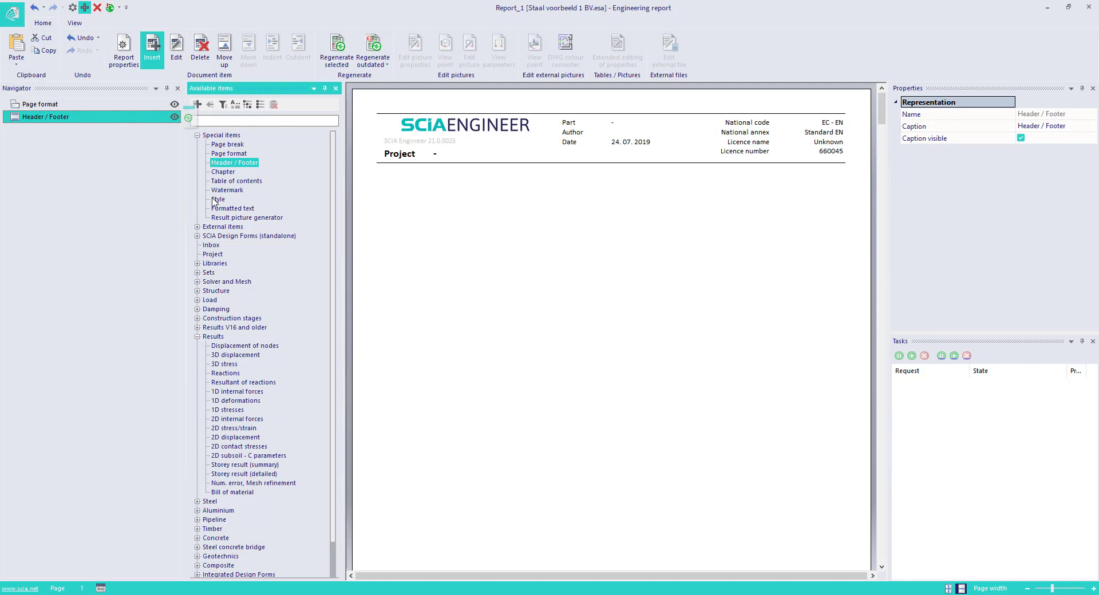
Add a formatted text item below the header/footer with the text "Steel hall".
{"action": "left_click", "coordinate": [232, 209]}
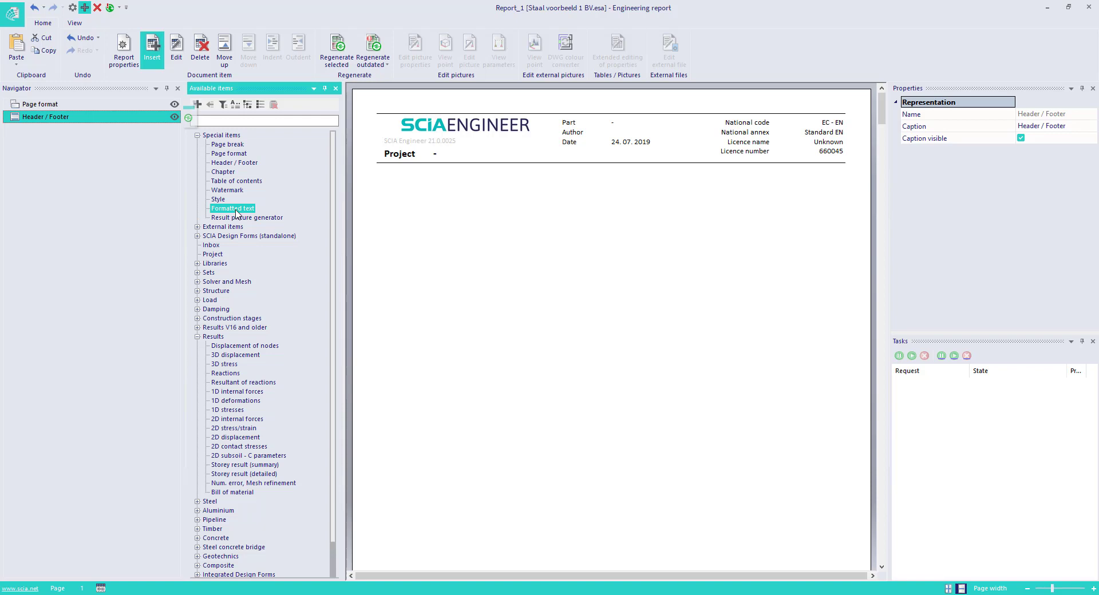
{"action": "left_click_drag", "start_coordinate": [236, 213], "coordinate": [43, 127]}
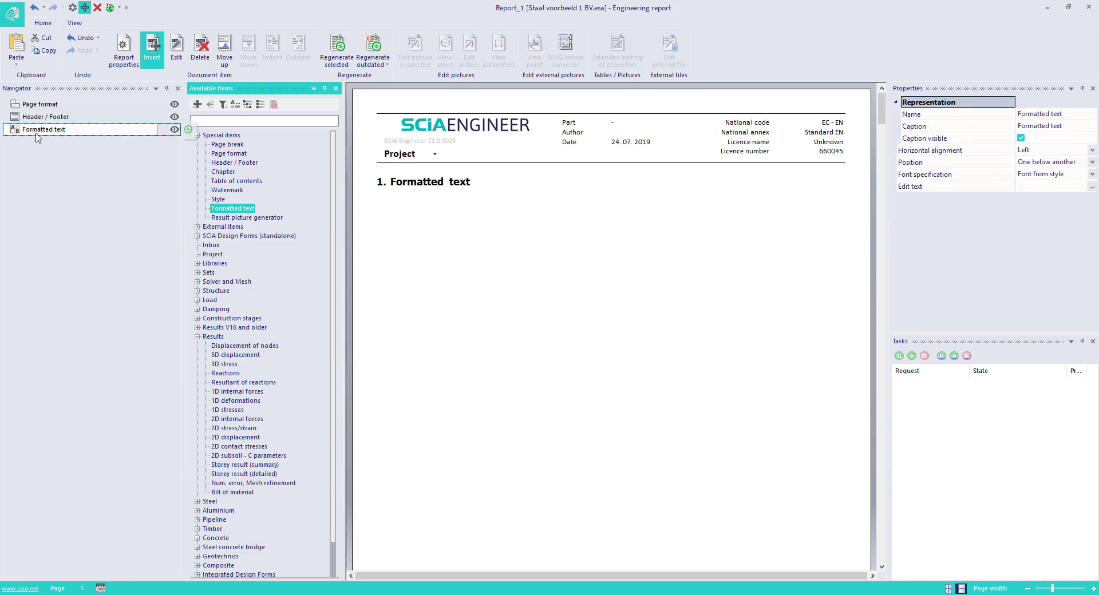
{"action": "left_click", "coordinate": [1091, 188]}
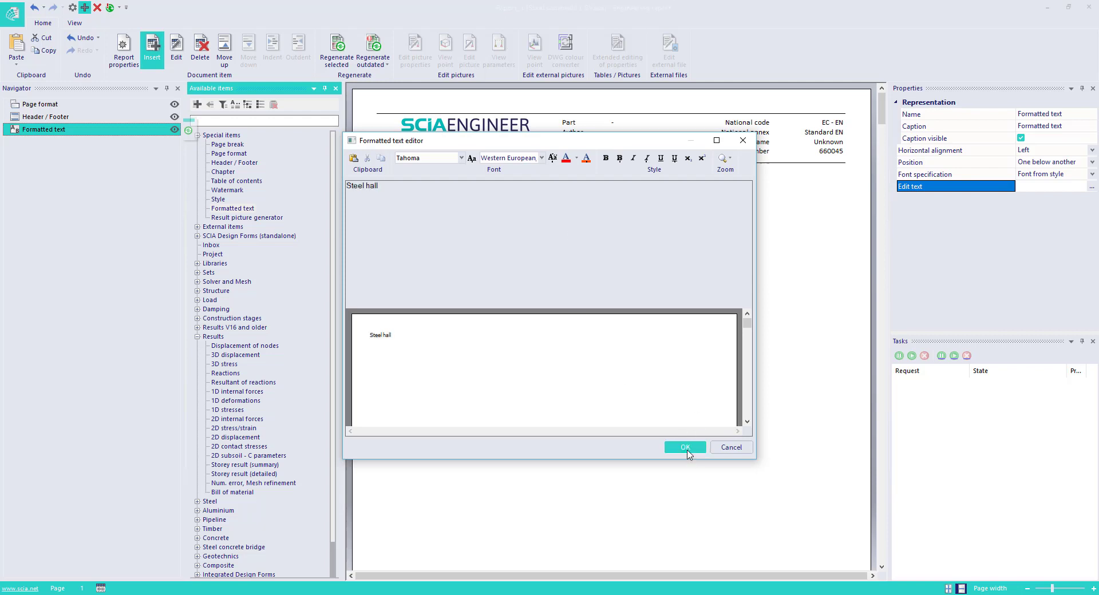
{"action": "left_click", "coordinate": [685, 447]}
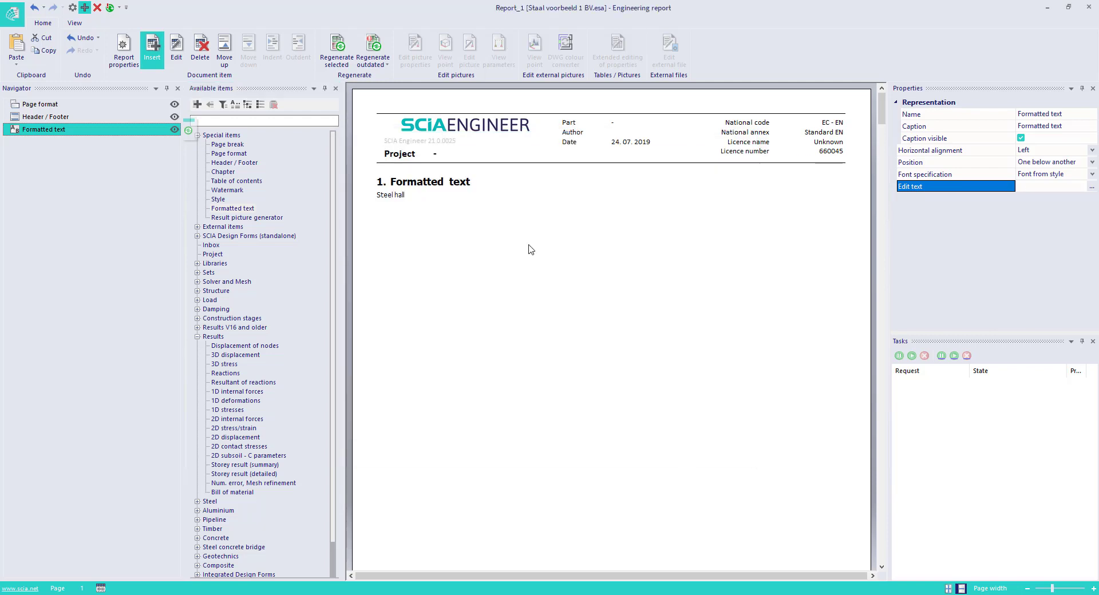
Hide the caption of the formatted text item and set its horizontal alignment to Centre.
{"action": "left_click", "coordinate": [1021, 138]}
{"action": "left_click", "coordinate": [1036, 151]}
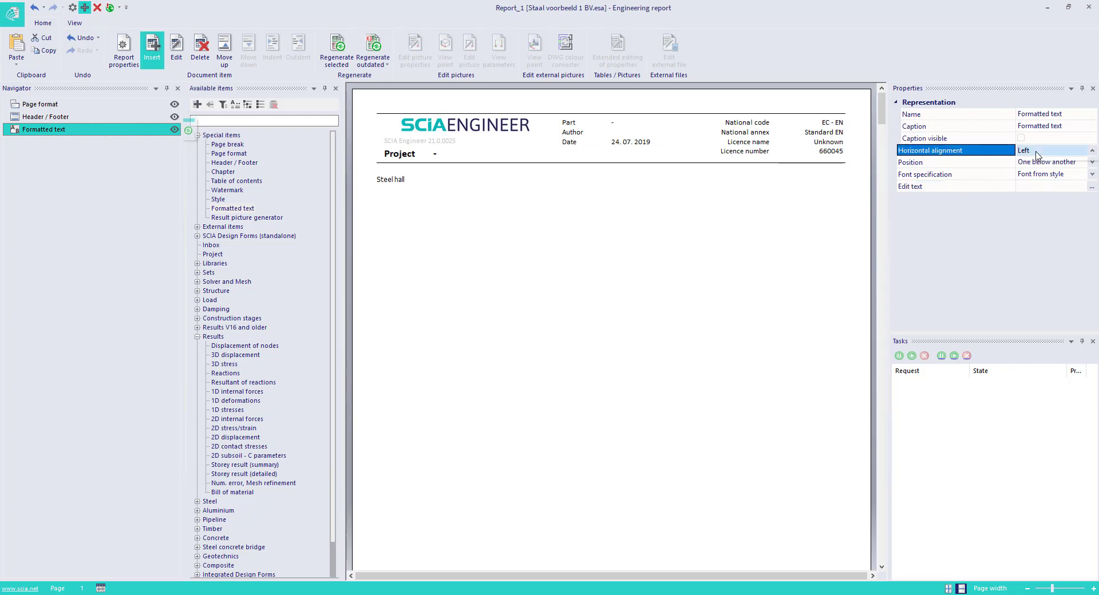
{"action": "left_click", "coordinate": [1037, 151]}
{"action": "left_click", "coordinate": [1033, 168]}
Give the "Steel hall" text its own font specification with a height of 50 pt, bold and underlined.
{"action": "left_click", "coordinate": [1035, 174]}
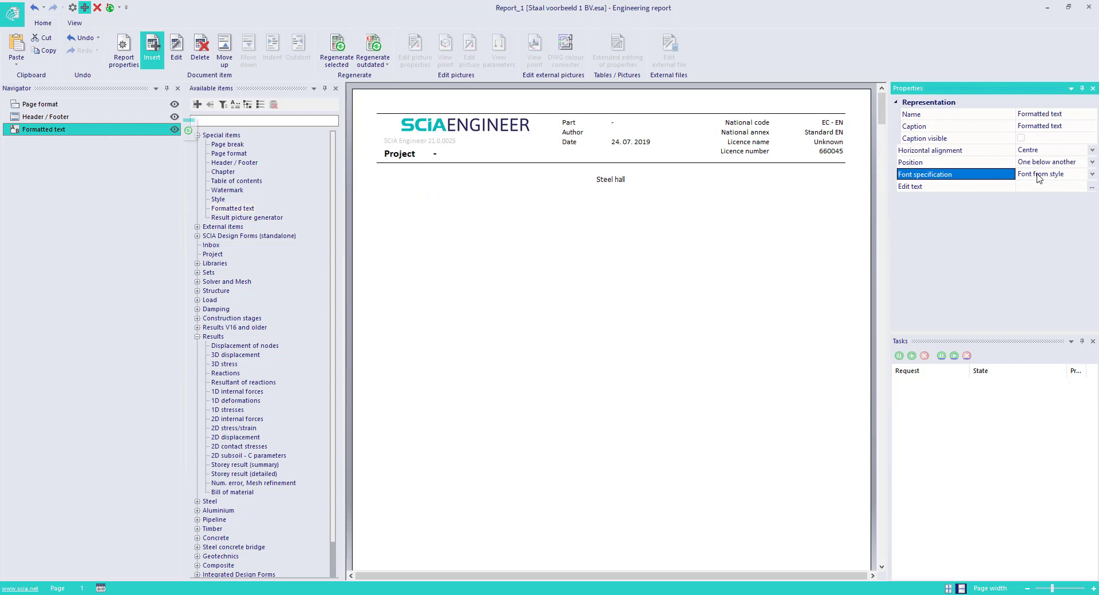
{"action": "left_click", "coordinate": [1035, 174]}
{"action": "left_click", "coordinate": [1034, 189]}
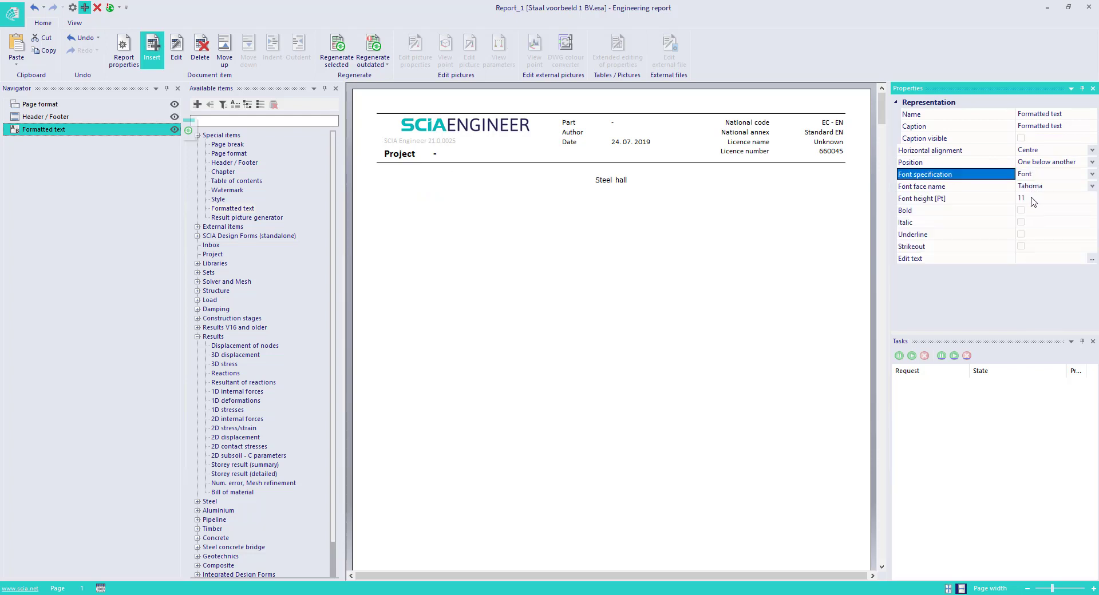
{"action": "left_click", "coordinate": [1034, 200]}
{"action": "type", "text": "50"}
{"action": "key", "text": "Return"}
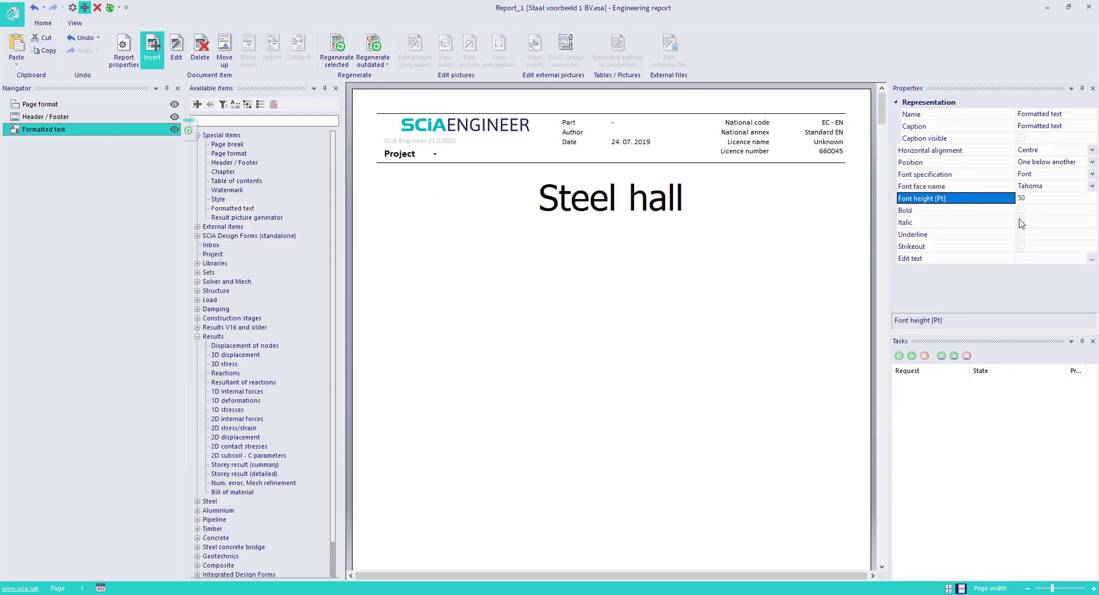
{"action": "left_click", "coordinate": [1020, 210]}
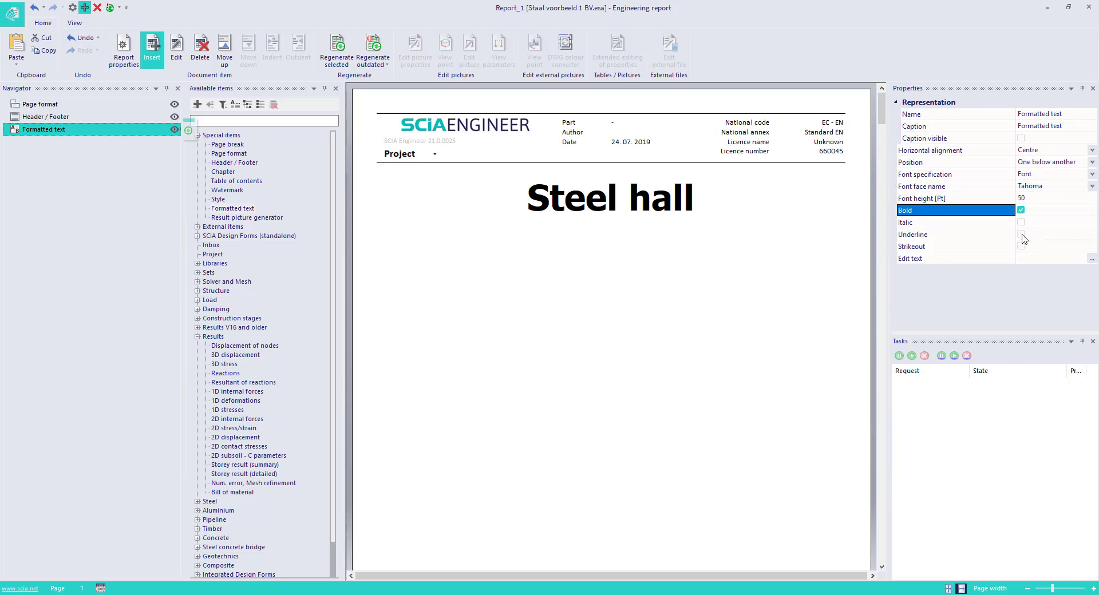
{"action": "left_click", "coordinate": [1020, 235]}
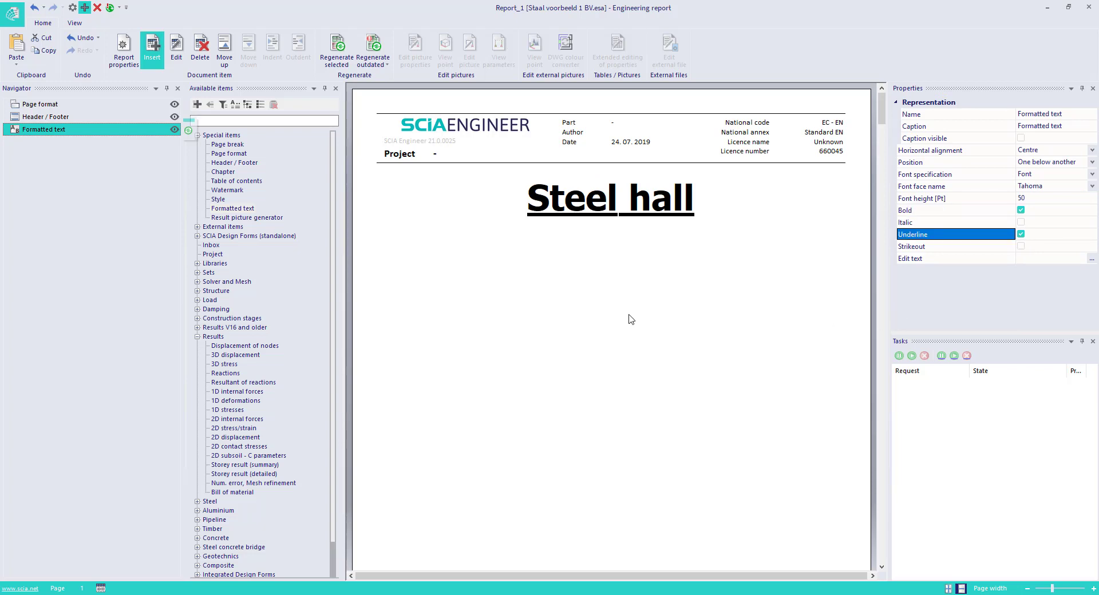
Add a table of contents and, below it, a chapter captioned "Geometry".
{"action": "left_click", "coordinate": [224, 164]}
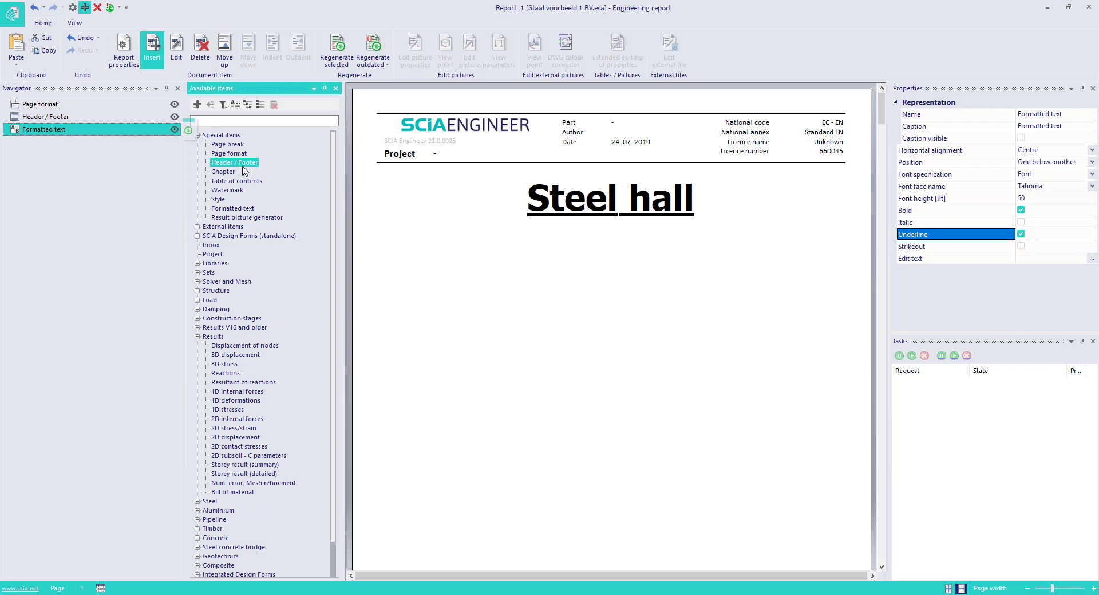
{"action": "double_click", "coordinate": [231, 182]}
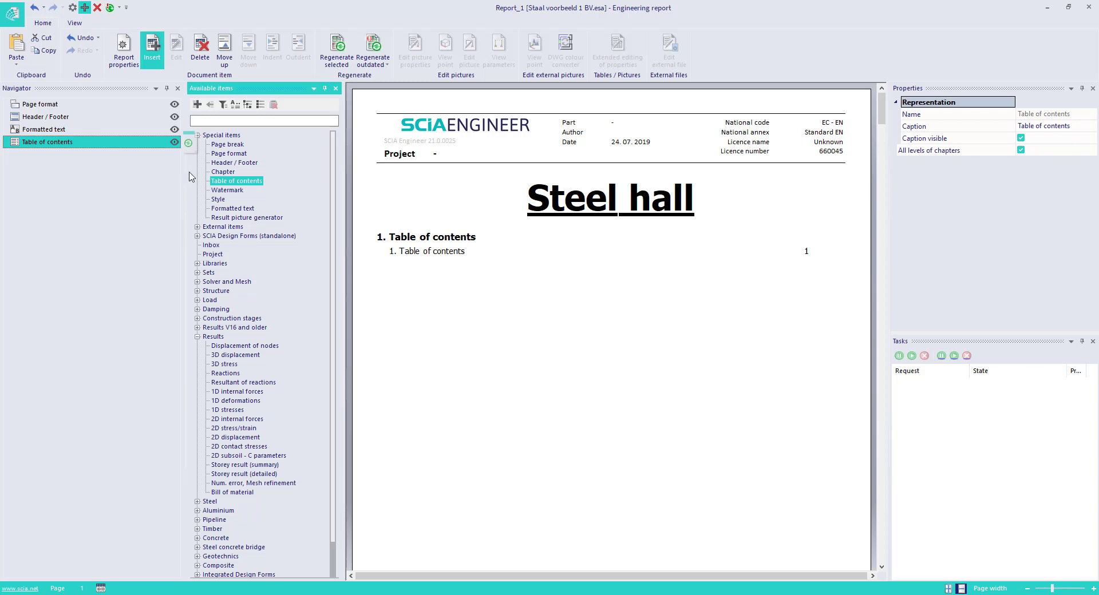
{"action": "left_click_drag", "start_coordinate": [228, 174], "coordinate": [139, 220]}
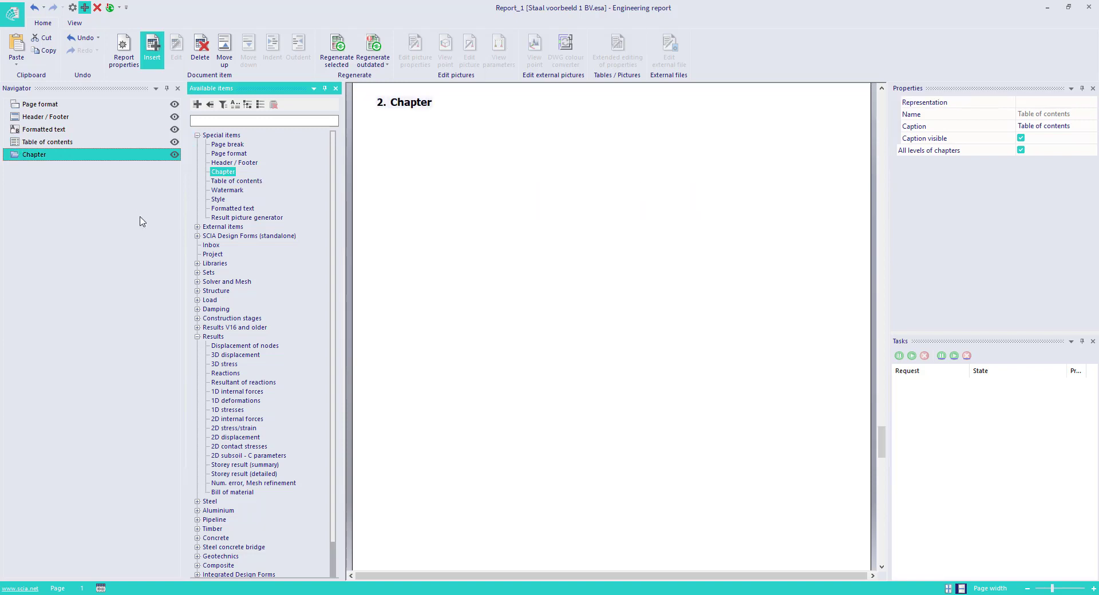
{"action": "left_click", "coordinate": [1061, 131]}
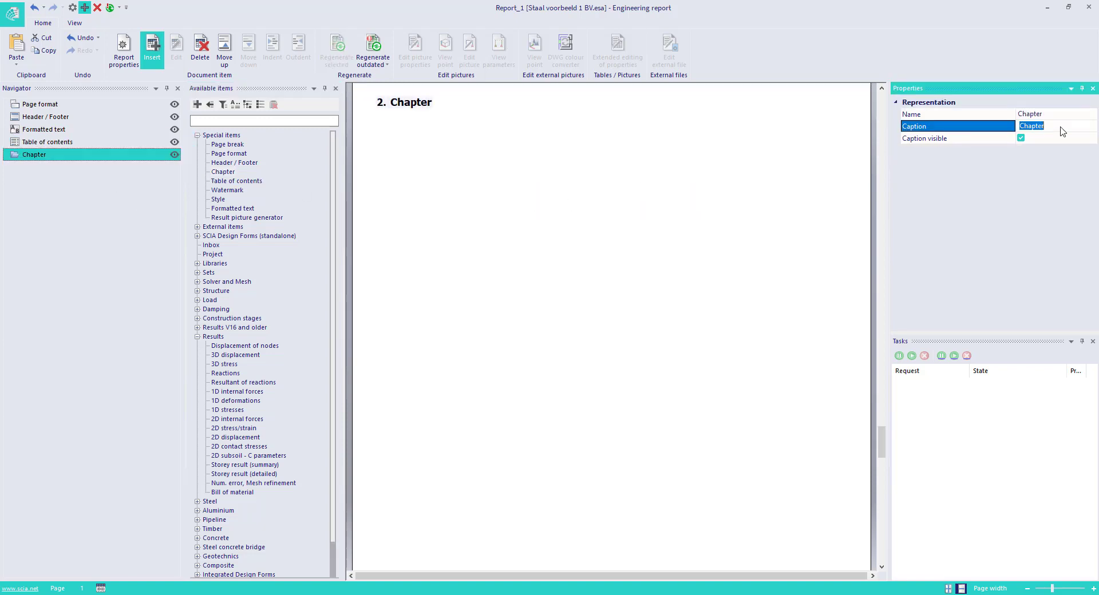
{"action": "type", "text": "Geometry"}
{"action": "key", "text": "Return"}
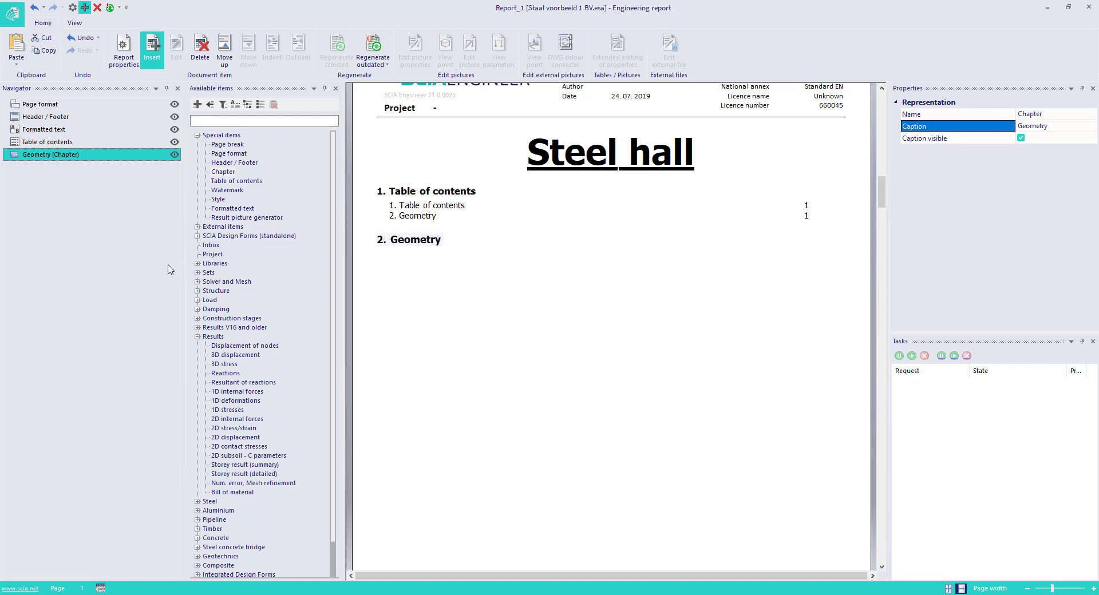
Insert the Materials and Cross-sections library tables after the Geometry chapter.
{"action": "left_click", "coordinate": [197, 263]}
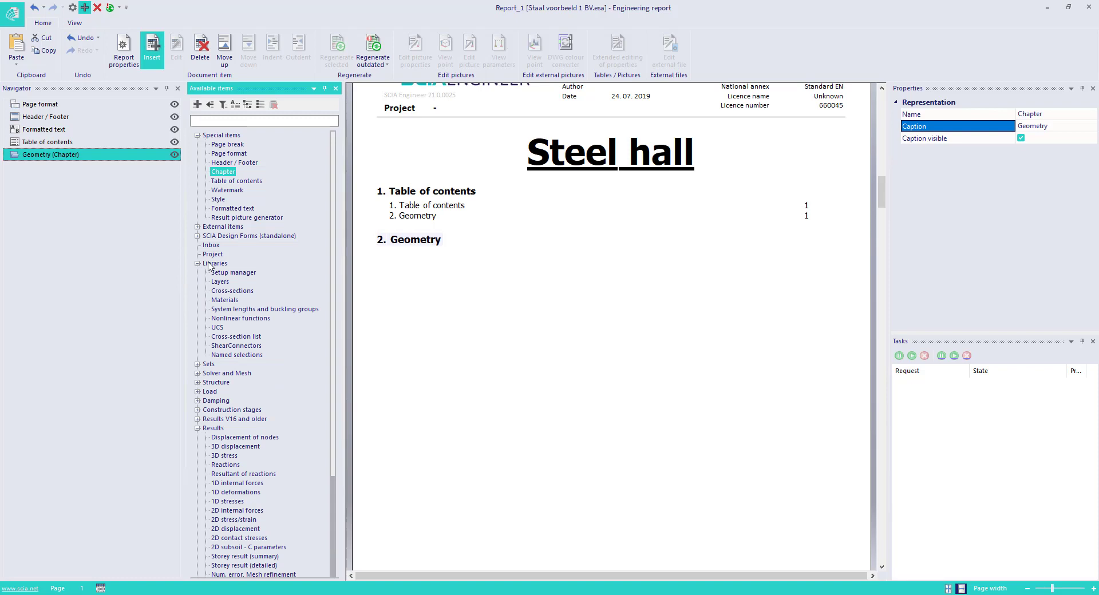
{"action": "left_click", "coordinate": [231, 301]}
{"action": "double_click", "coordinate": [232, 300]}
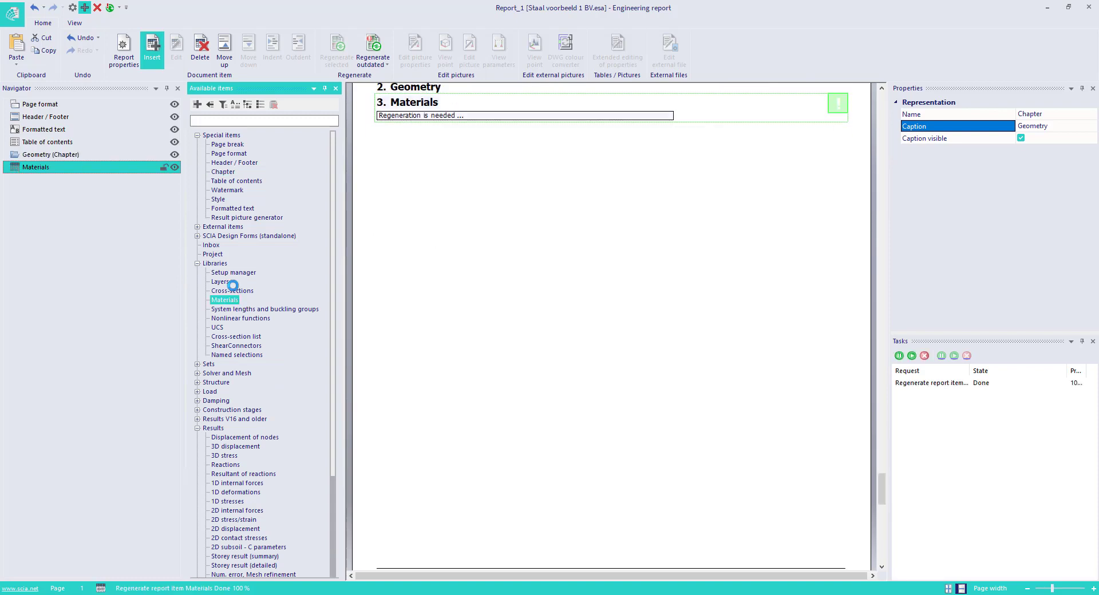
{"action": "double_click", "coordinate": [234, 292]}
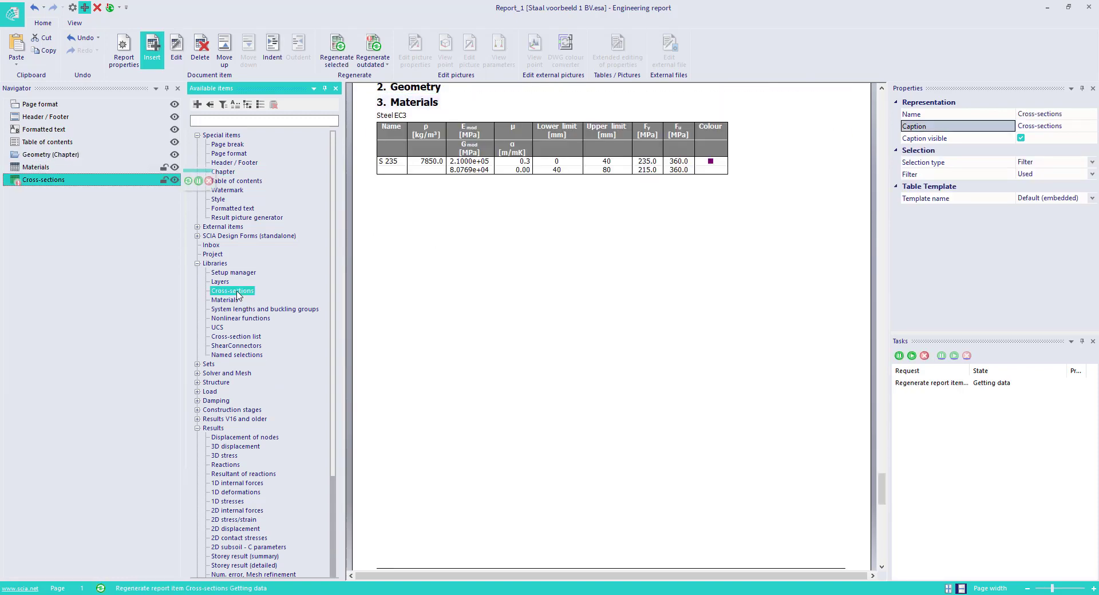
Insert the structure tables for Nodes and Members after the cross-sections.
{"action": "left_click", "coordinate": [197, 263]}
{"action": "left_click", "coordinate": [197, 291]}
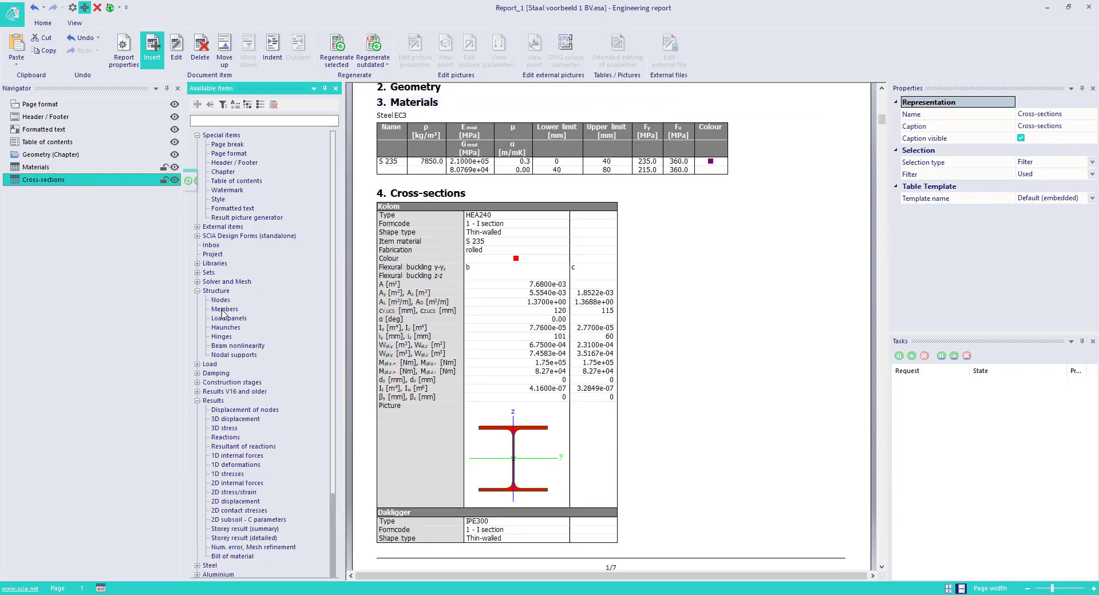
{"action": "left_click", "coordinate": [218, 301]}
{"action": "double_click", "coordinate": [219, 301]}
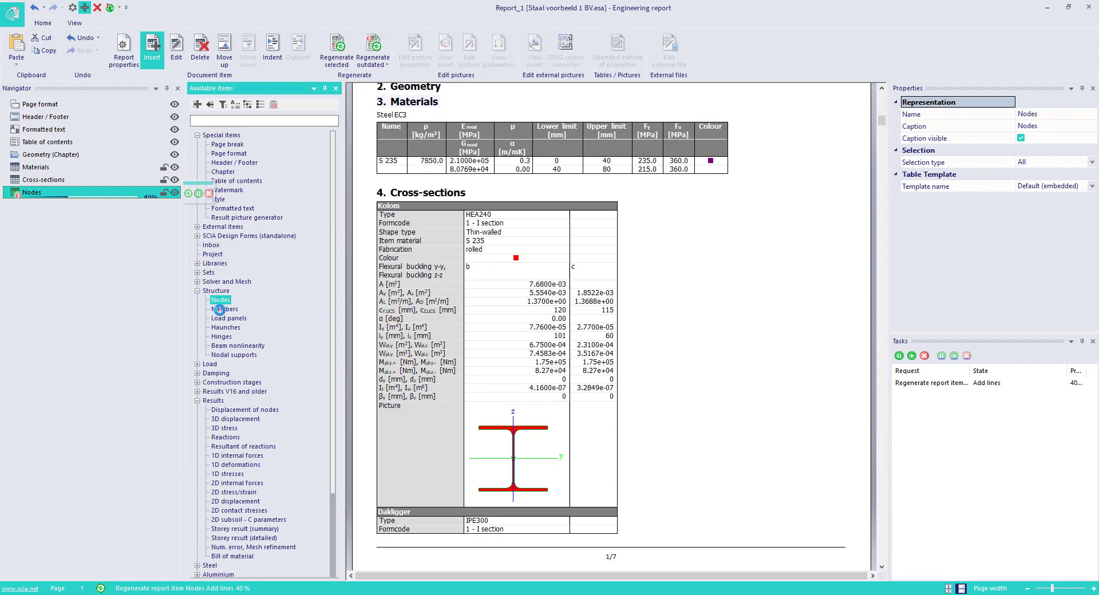
{"action": "double_click", "coordinate": [225, 311]}
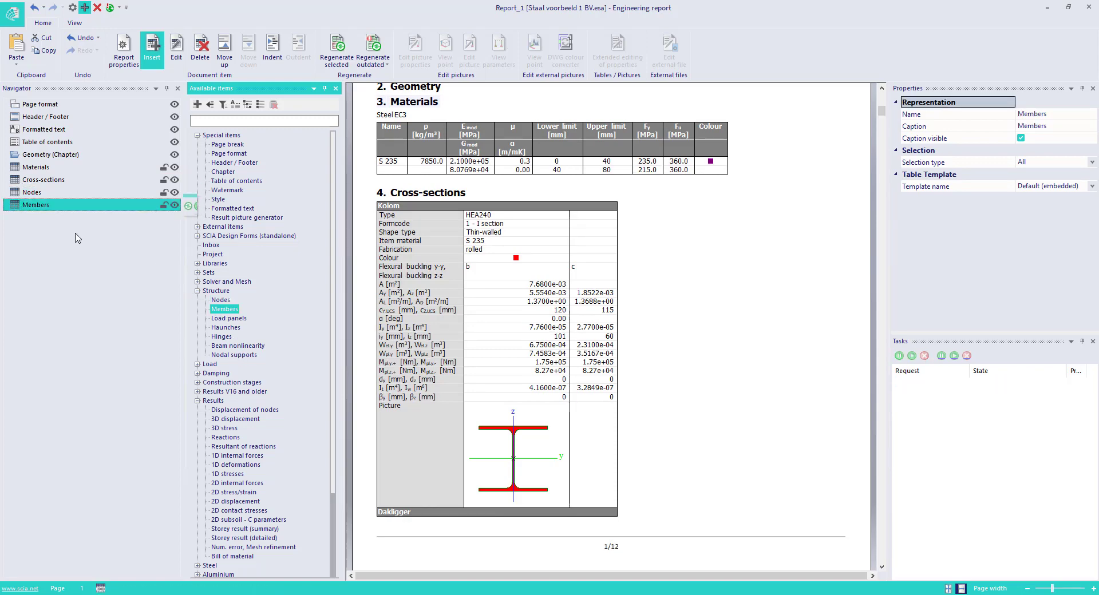
Indent Materials, Cross-sections, Nodes and Members together as sub-items of the Geometry chapter and check the report's numbering.
{"action": "left_click", "coordinate": [36, 179], "text": "shift"}
{"action": "left_click_drag", "start_coordinate": [36, 172], "coordinate": [51, 222]}
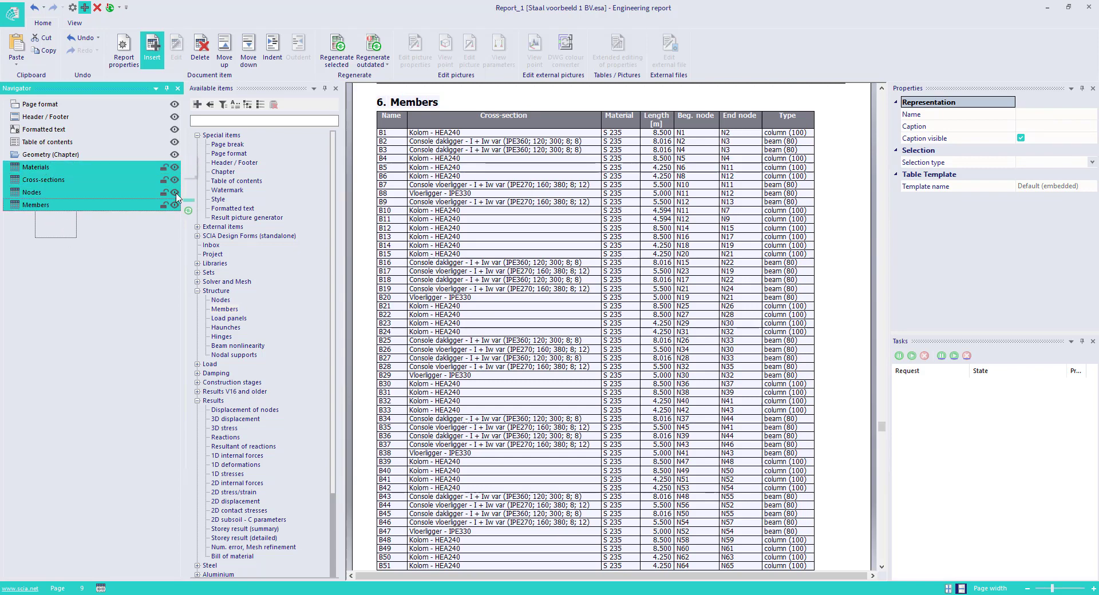
{"action": "left_click", "coordinate": [271, 53]}
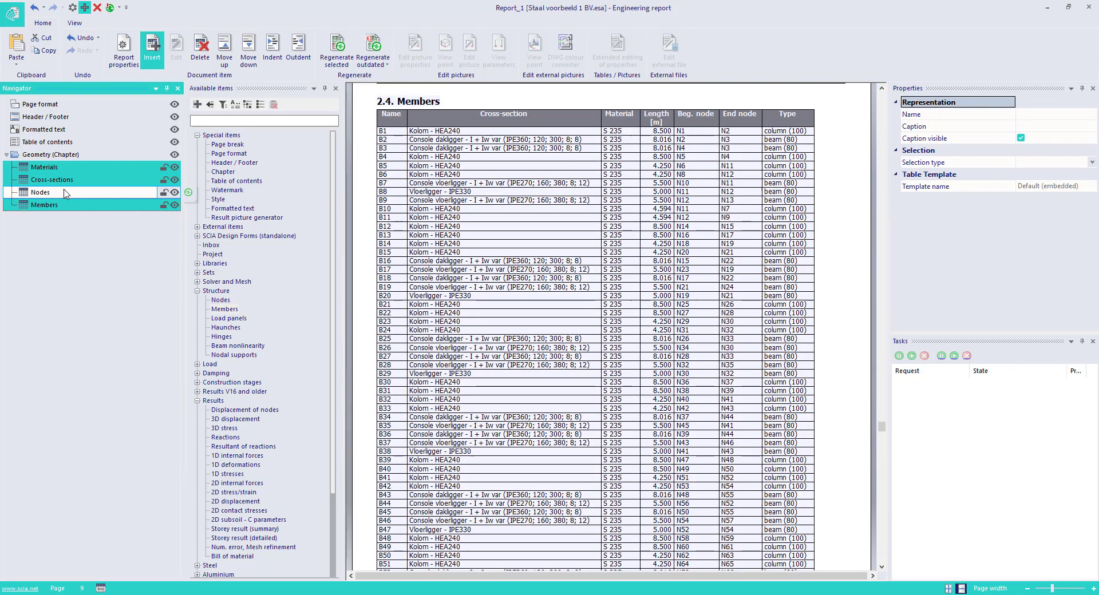
{"action": "left_click", "coordinate": [51, 155]}
{"action": "scroll", "coordinate": [415, 216], "scroll_direction": "up", "scroll_amount": 2}
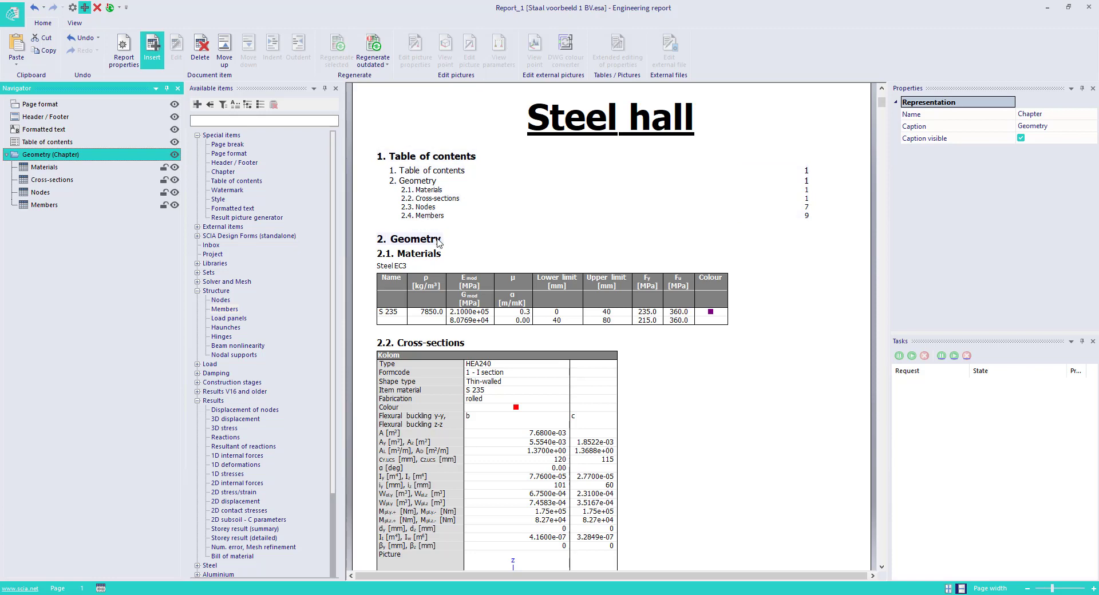
Append a page break and a new chapter captioned "Loads" at the end of the report.
{"action": "left_click", "coordinate": [110, 249]}
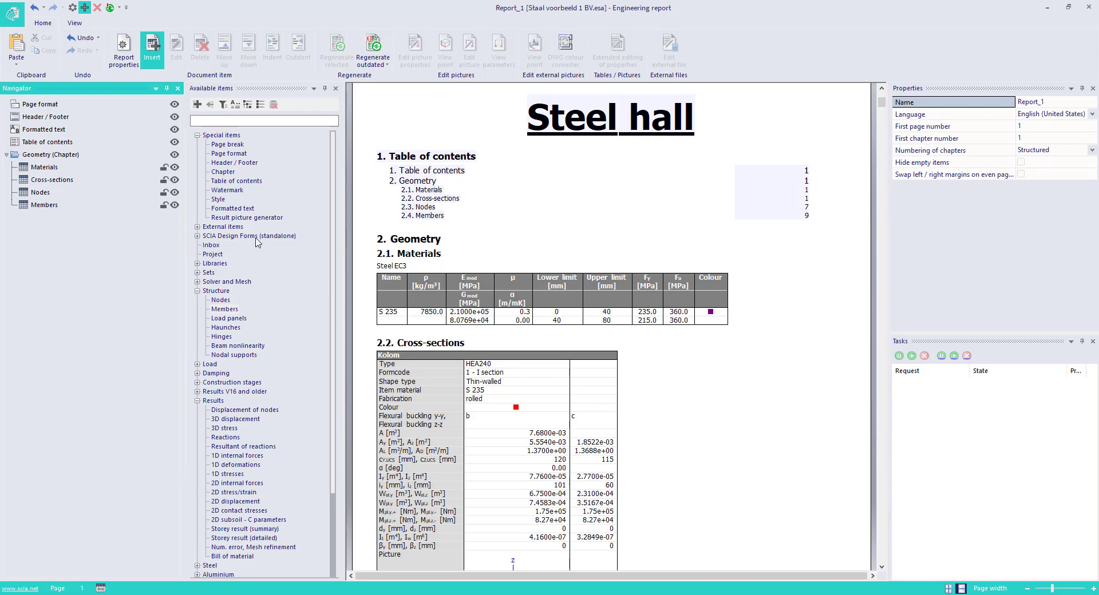
{"action": "double_click", "coordinate": [227, 145]}
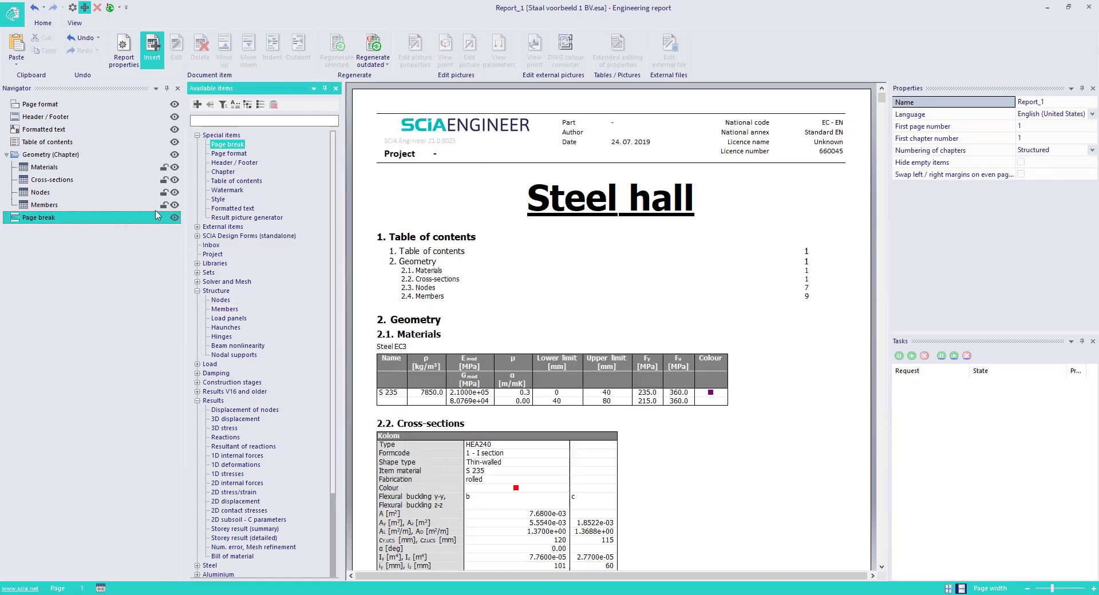
{"action": "left_click", "coordinate": [224, 172]}
{"action": "double_click", "coordinate": [224, 172]}
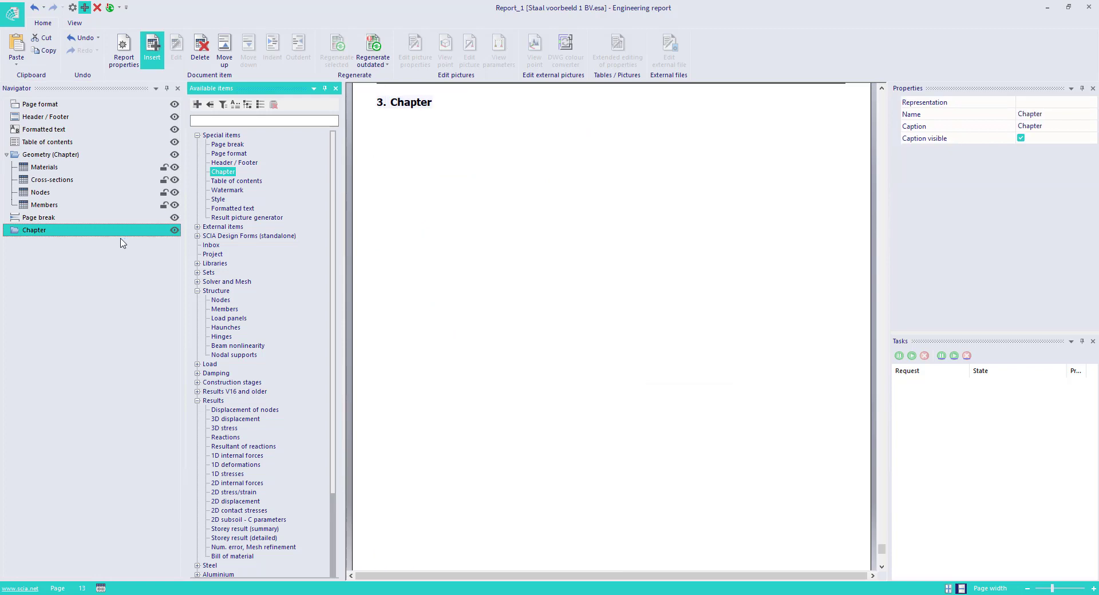
{"action": "left_click", "coordinate": [1035, 127]}
{"action": "type", "text": "L"}
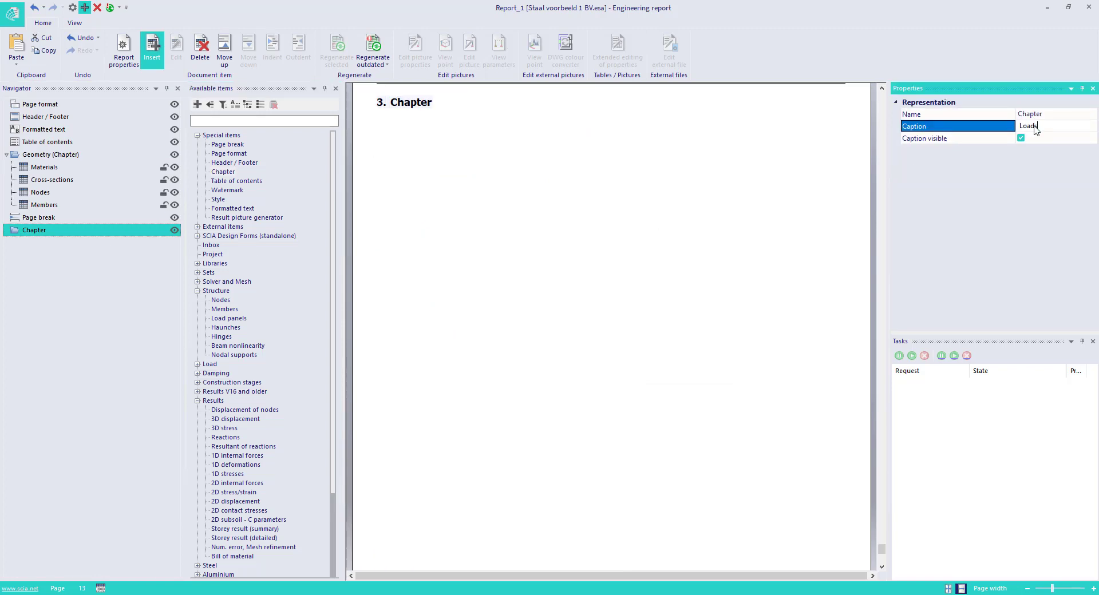
{"action": "type", "text": "oads"}
{"action": "key", "text": "Return"}
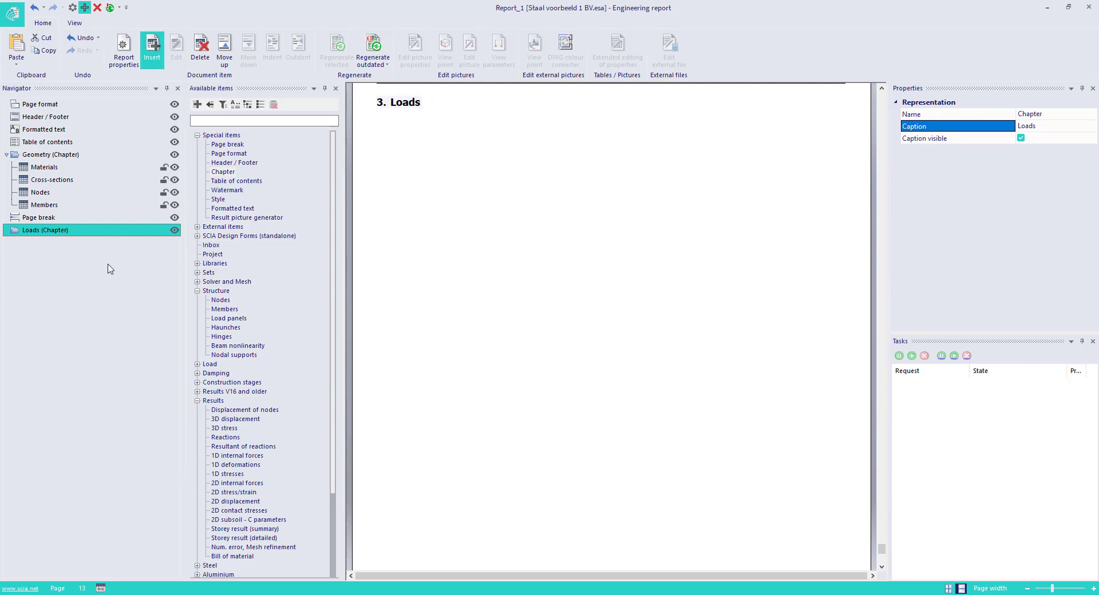
Insert the Load cases table at the end of the report and indent it as a sub-item of the Loads chapter.
{"action": "left_click", "coordinate": [224, 121]}
{"action": "type", "text": "load"}
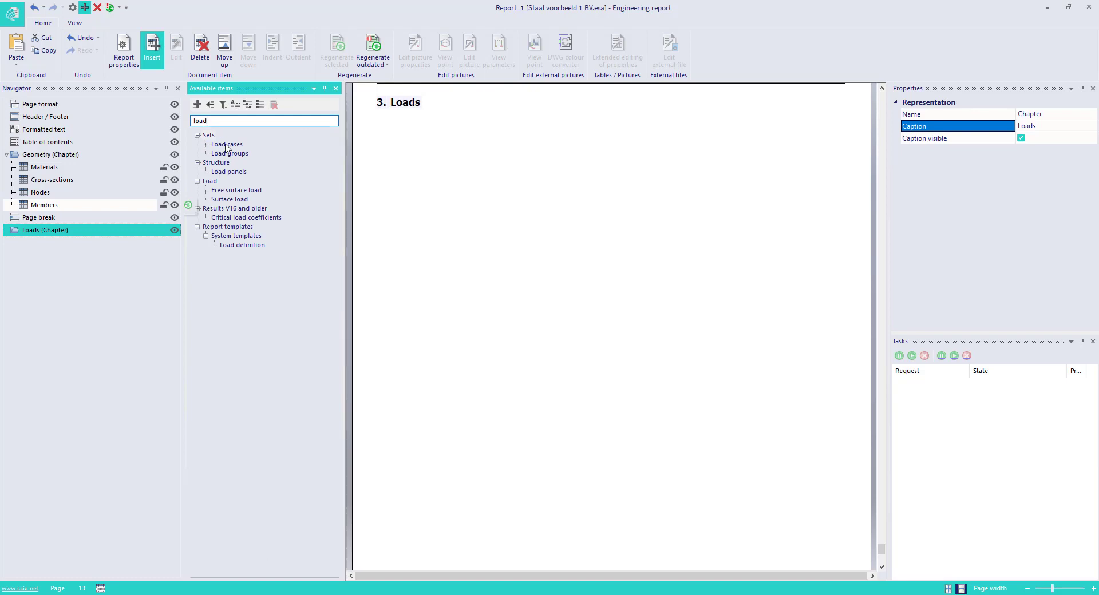
{"action": "double_click", "coordinate": [227, 146]}
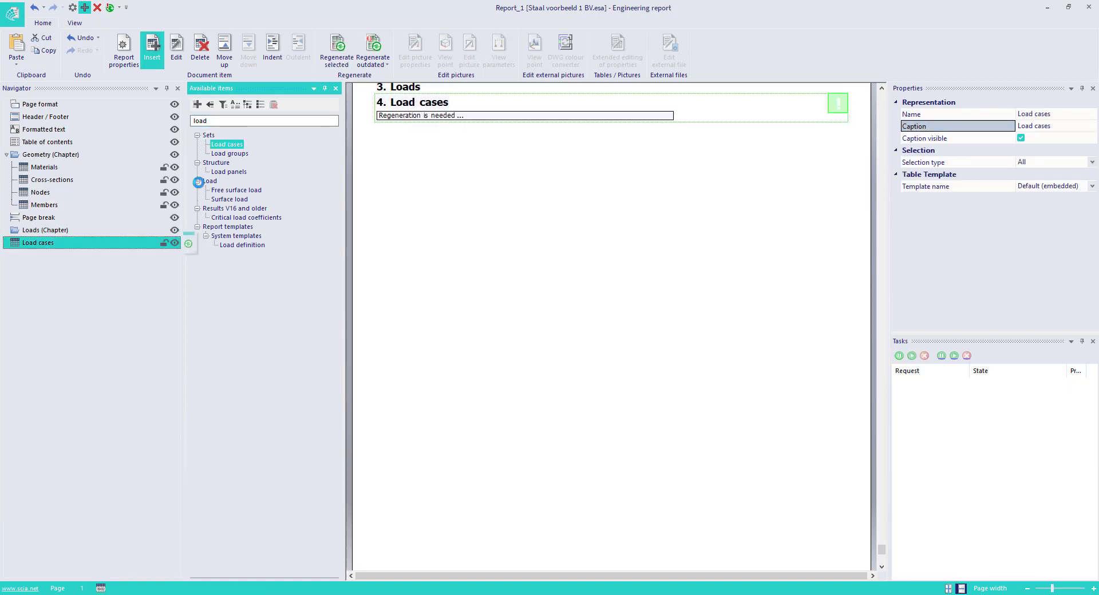
{"action": "left_click", "coordinate": [273, 50]}
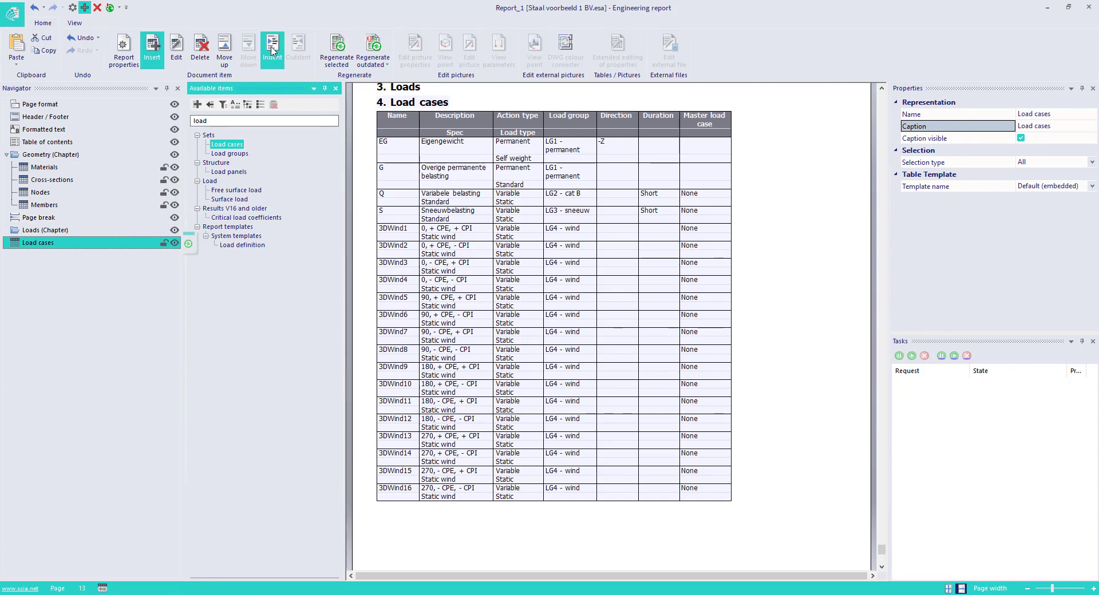
Restrict the Load cases table to a list selection containing G, Q, S and 3DWind1.
{"action": "left_click", "coordinate": [44, 243]}
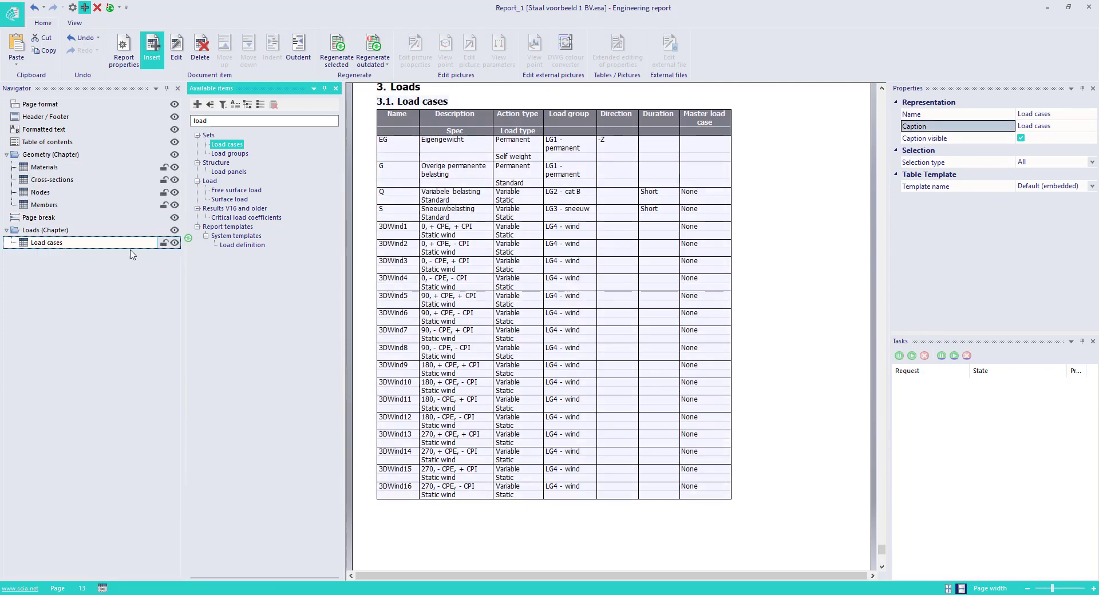
{"action": "left_click", "coordinate": [1026, 165]}
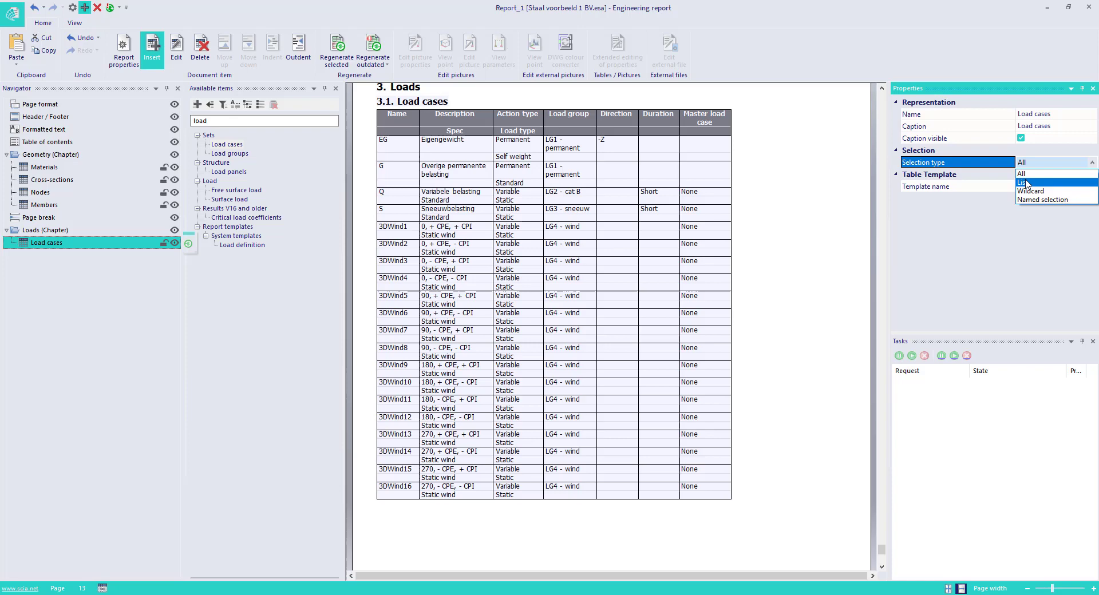
{"action": "left_click", "coordinate": [1027, 172]}
{"action": "left_click", "coordinate": [1027, 185]}
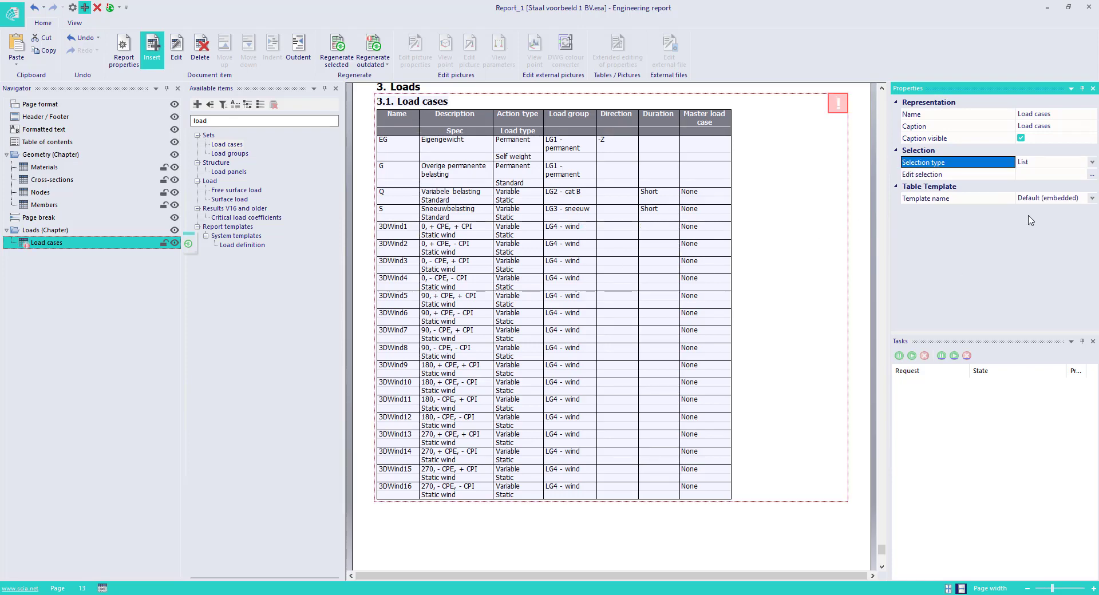
{"action": "left_click", "coordinate": [453, 233]}
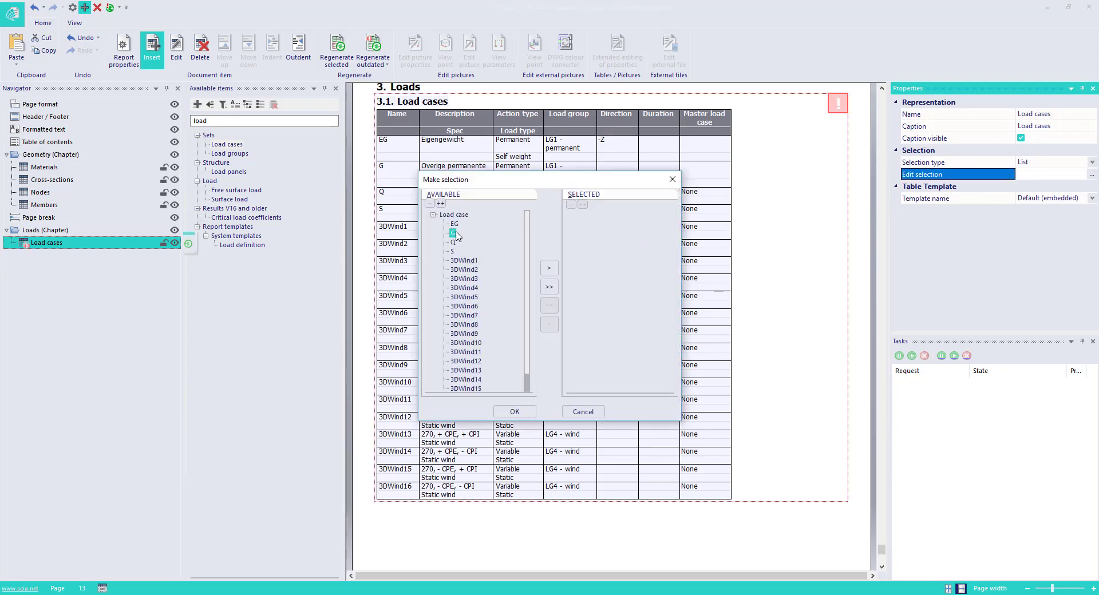
{"action": "left_click", "coordinate": [452, 252], "text": "shift"}
{"action": "left_click", "coordinate": [463, 260], "text": "shift"}
{"action": "left_click", "coordinate": [549, 268]}
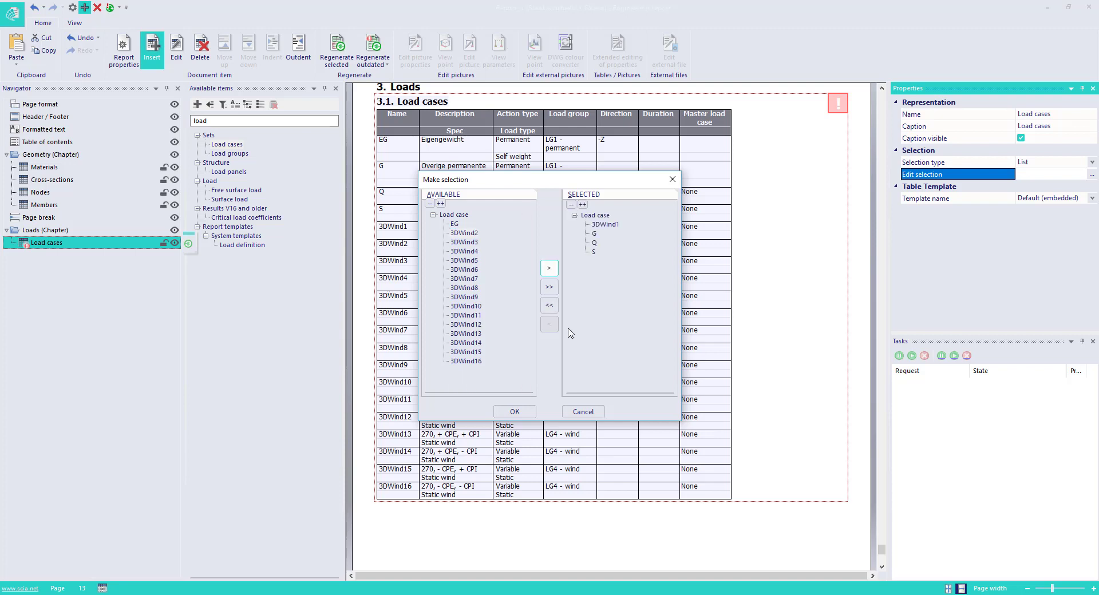
{"action": "left_click", "coordinate": [515, 412]}
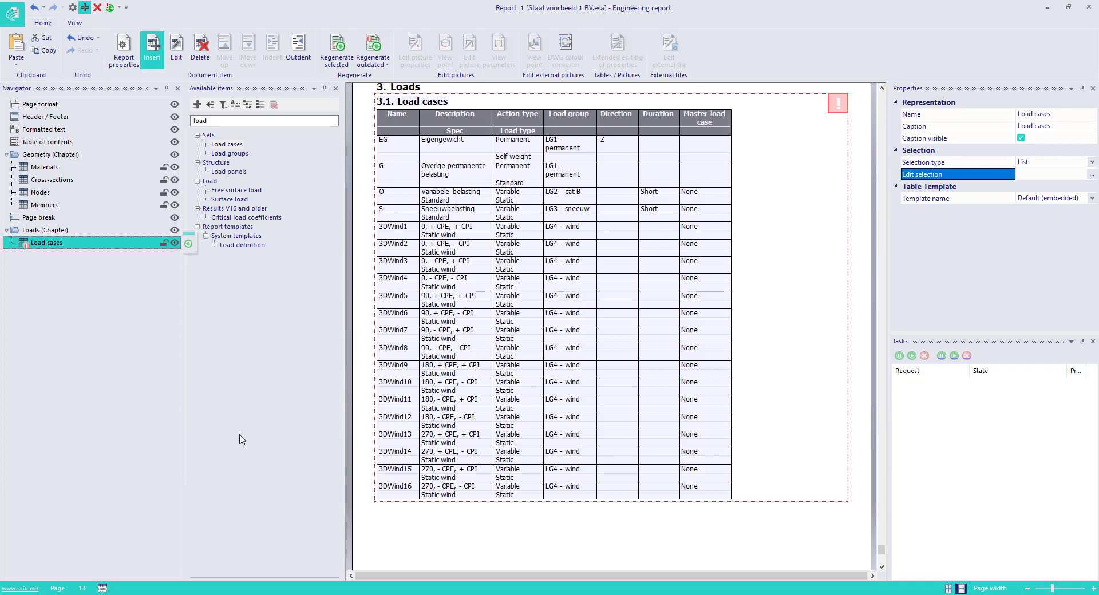
Switch to the SCIA Engineer model, display the loads on the structure and show the members as plain lines.
{"action": "left_click", "coordinate": [372, 589]}
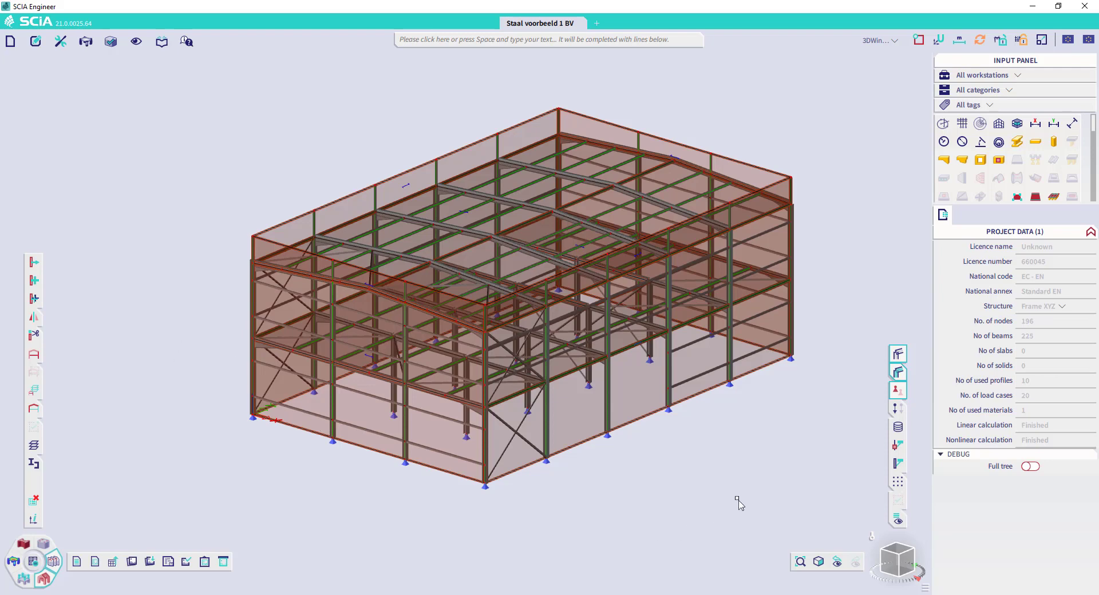
{"action": "left_click", "coordinate": [898, 410]}
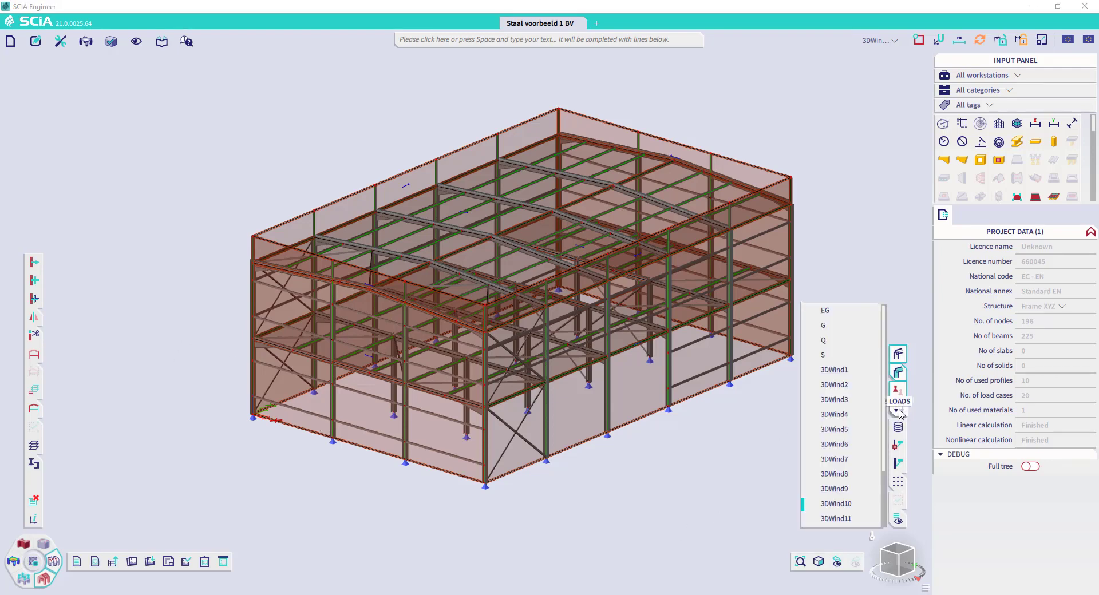
{"action": "left_click", "coordinate": [899, 411]}
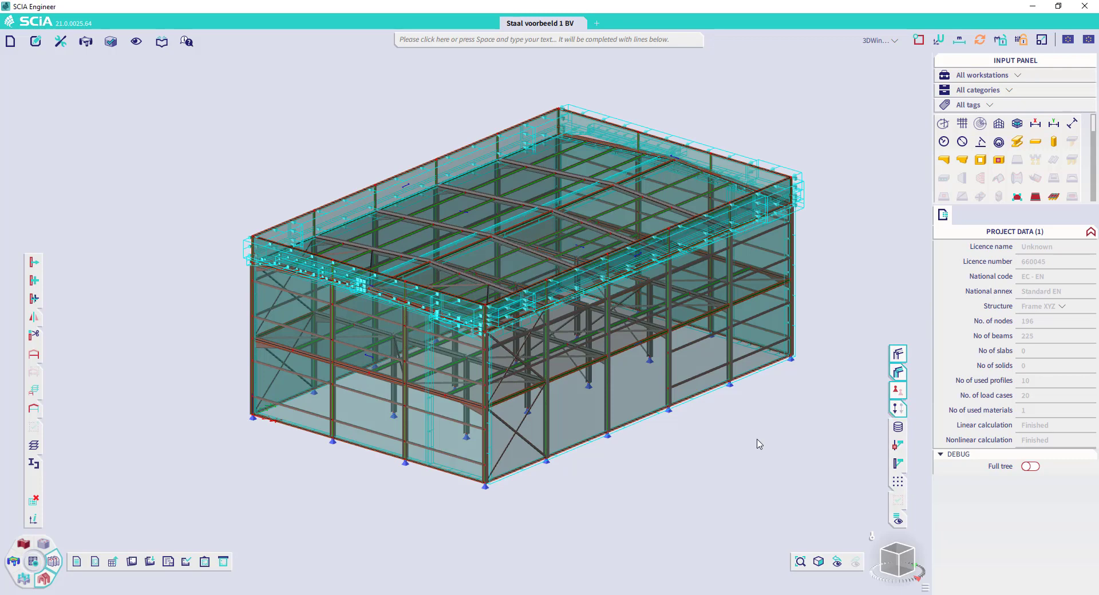
{"action": "left_click", "coordinate": [898, 372]}
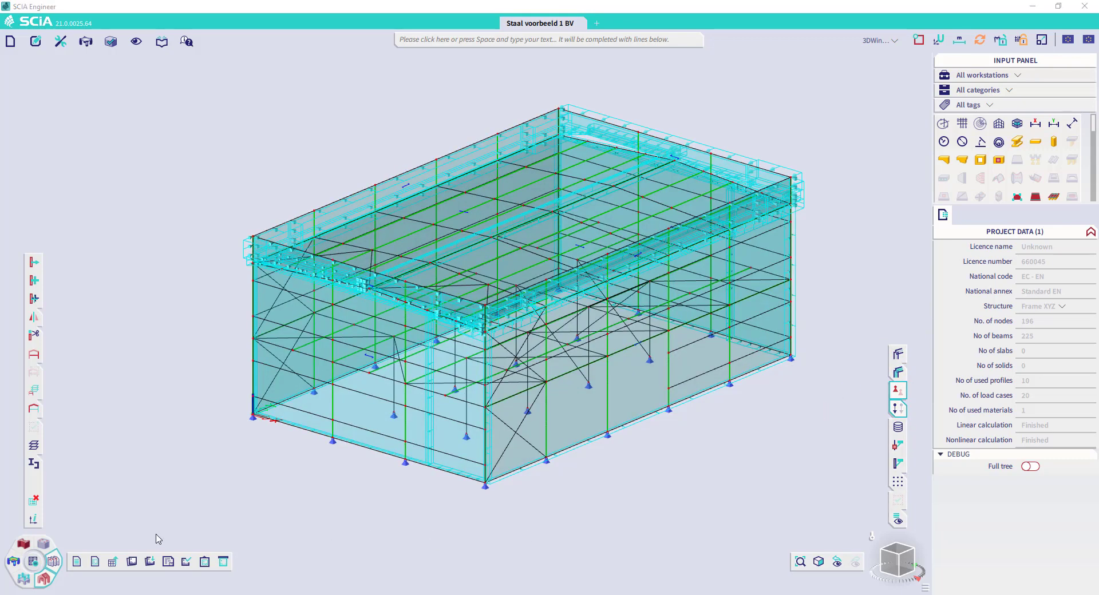
Insert a picture of the loaded model into the report, two per page, with automatic scale to fit size enabled.
{"action": "left_click", "coordinate": [95, 561]}
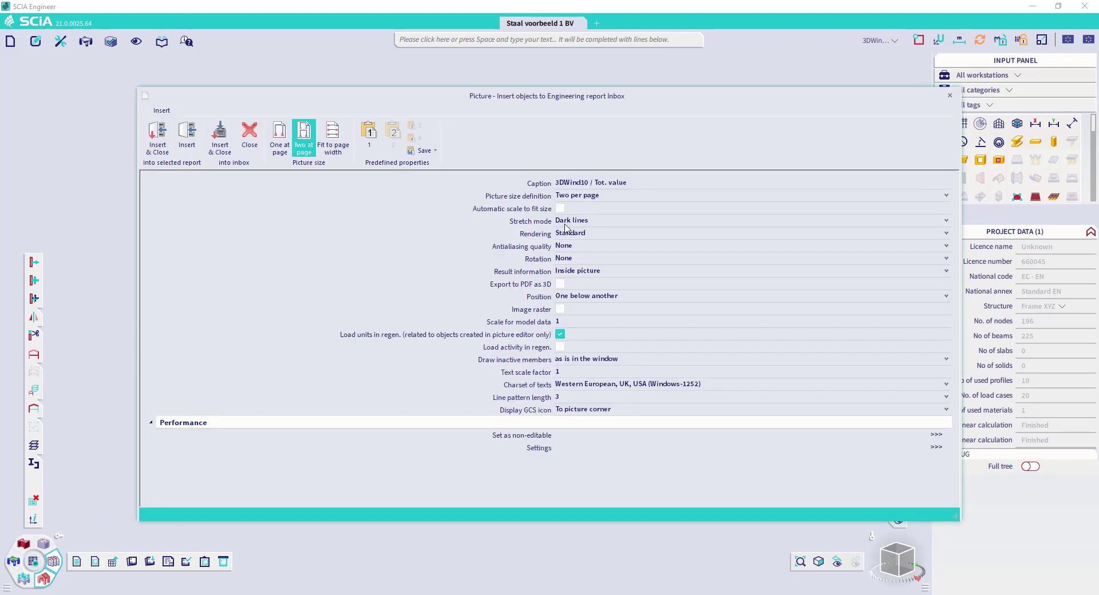
{"action": "left_click", "coordinate": [561, 209]}
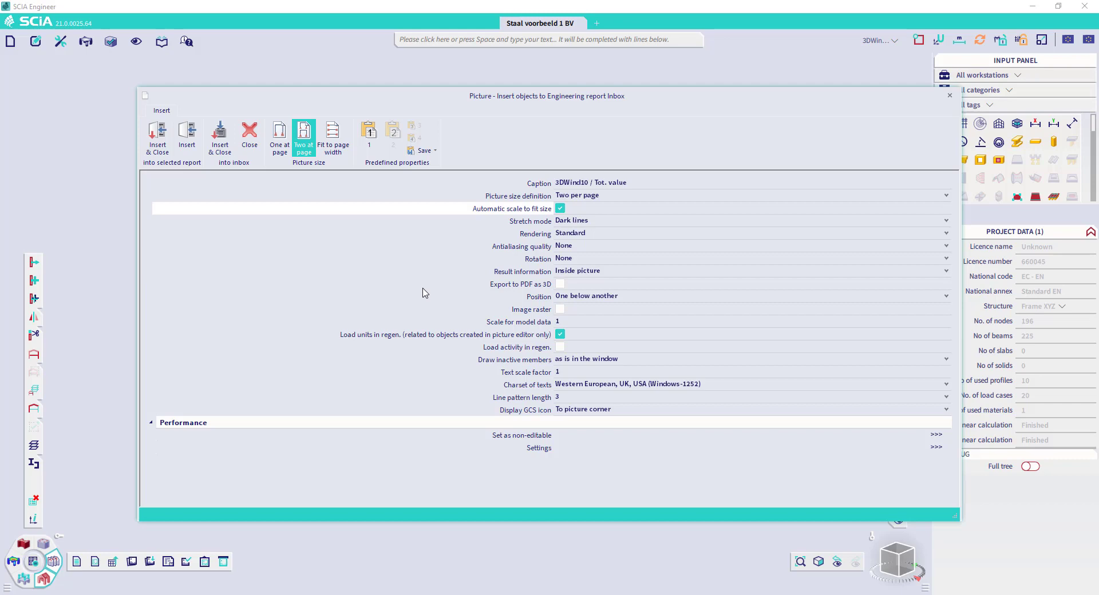
{"action": "left_click", "coordinate": [160, 140]}
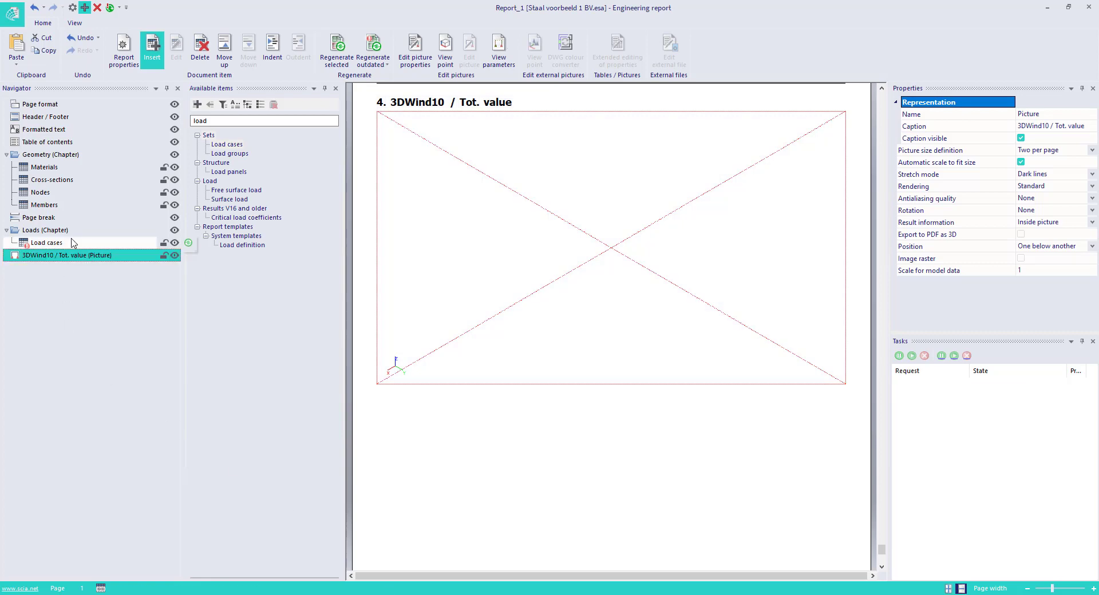
Caption the inserted picture "Figure" and indent it as a sub-item of Load cases.
{"action": "left_click", "coordinate": [1035, 126]}
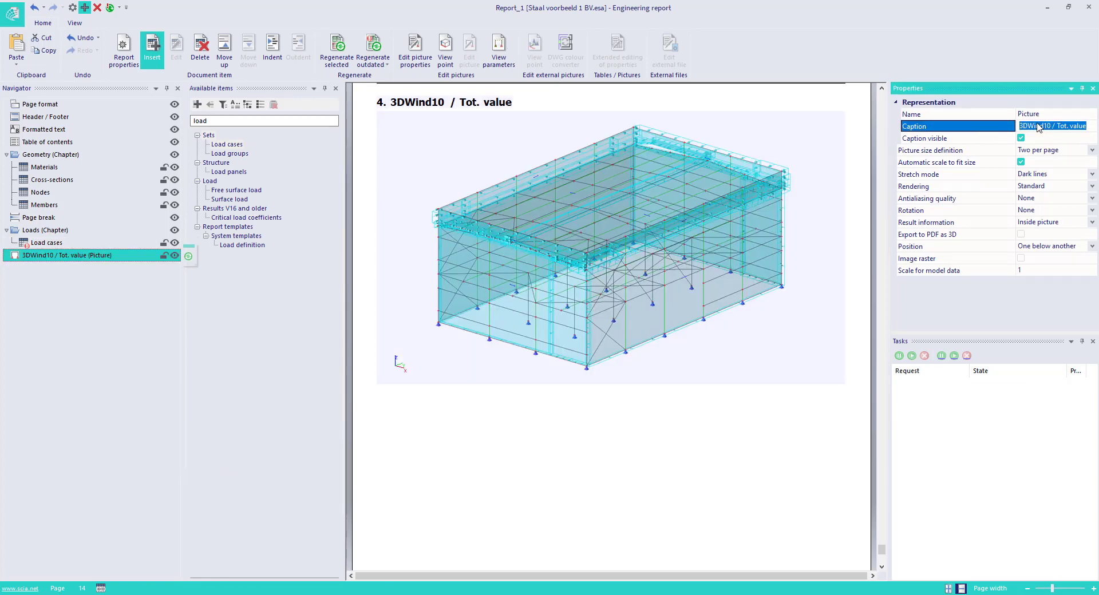
{"action": "type", "text": "Figure"}
{"action": "key", "text": "Return"}
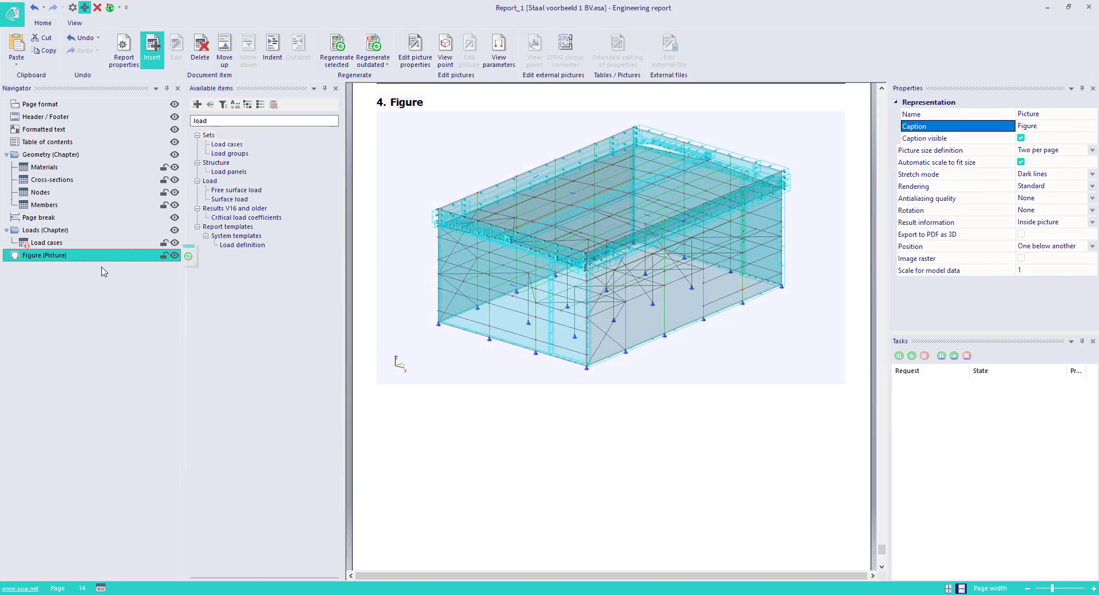
{"action": "left_click", "coordinate": [272, 52]}
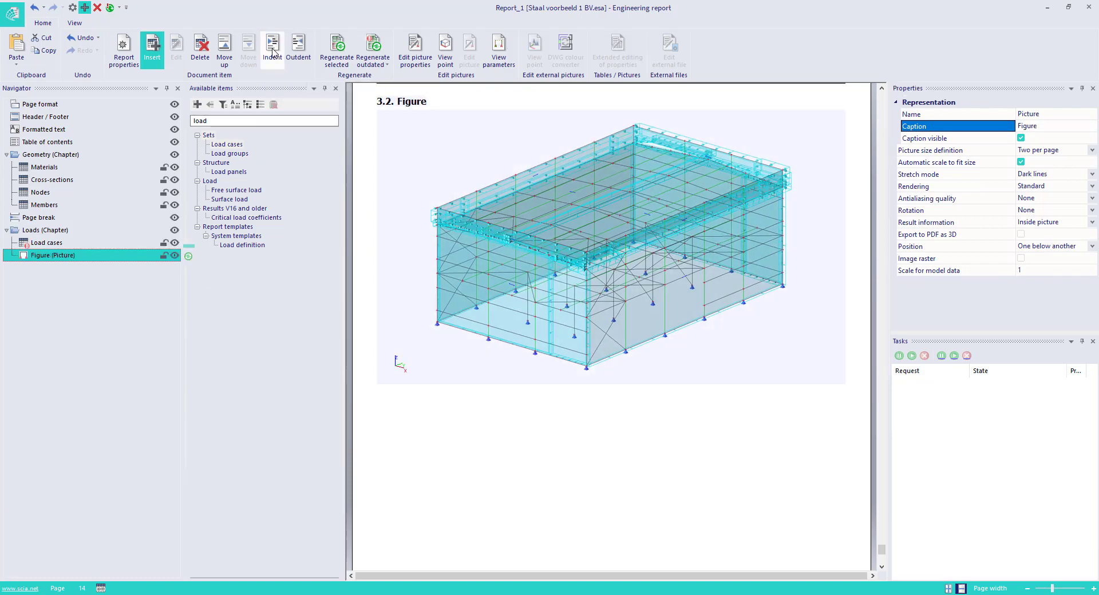
{"action": "left_click", "coordinate": [273, 52]}
{"action": "left_click", "coordinate": [47, 243]}
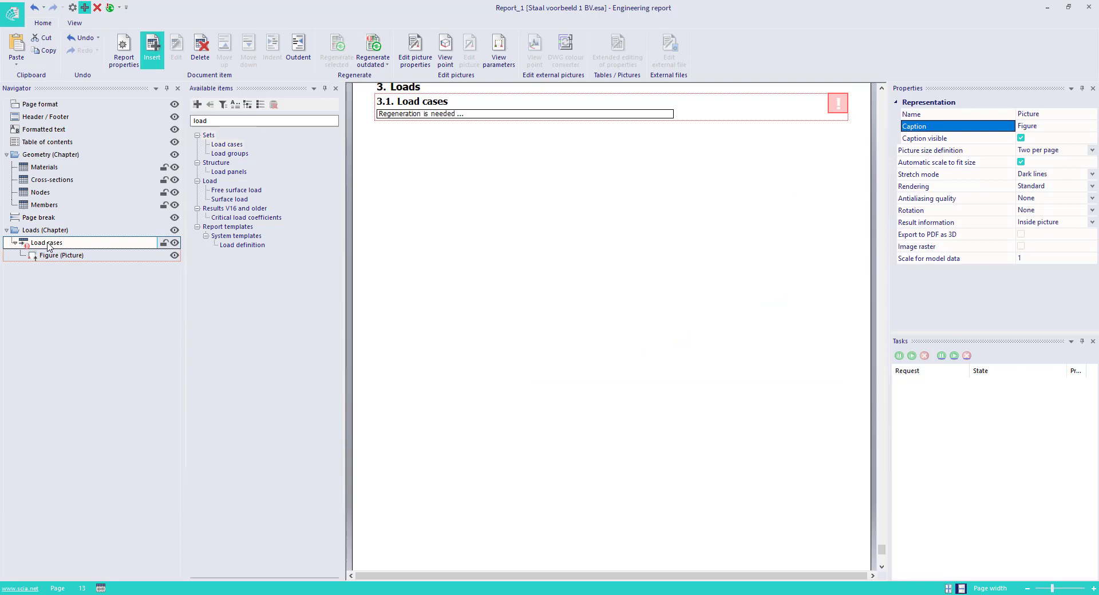
{"action": "left_click", "coordinate": [61, 255]}
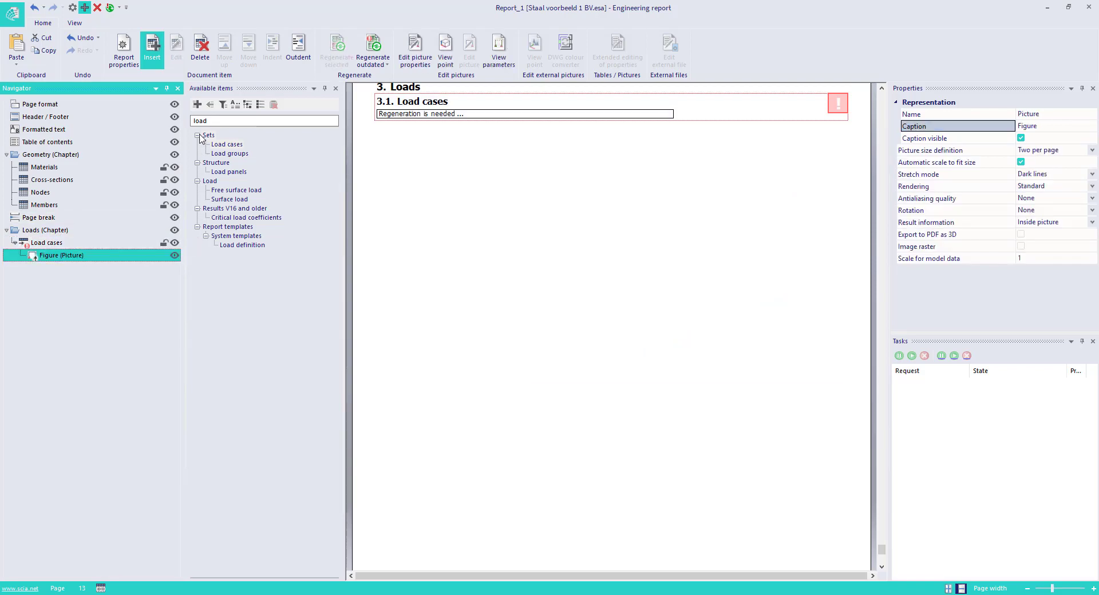
Add a page break below the figure inside Load cases, regenerate the Load cases item and review its pages.
{"action": "left_click", "coordinate": [200, 135]}
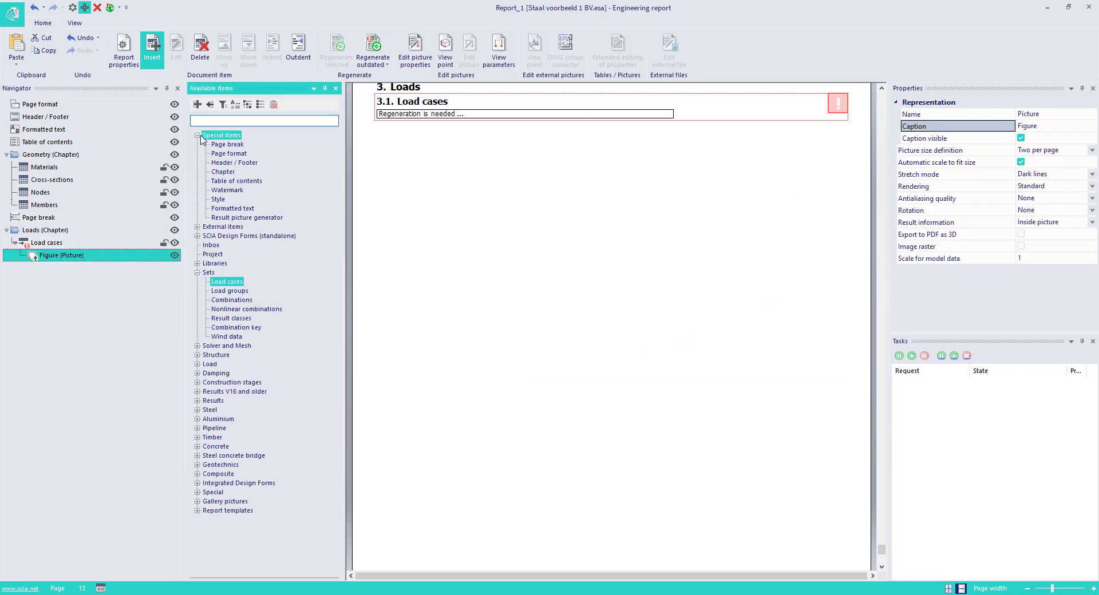
{"action": "left_click_drag", "start_coordinate": [225, 150], "coordinate": [54, 266]}
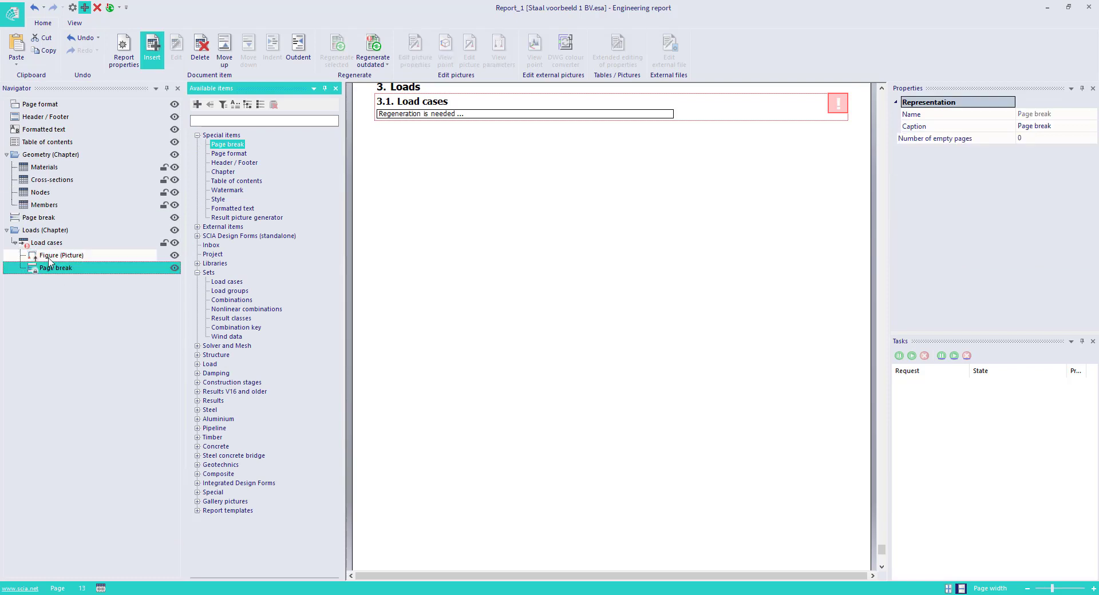
{"action": "left_click", "coordinate": [45, 243]}
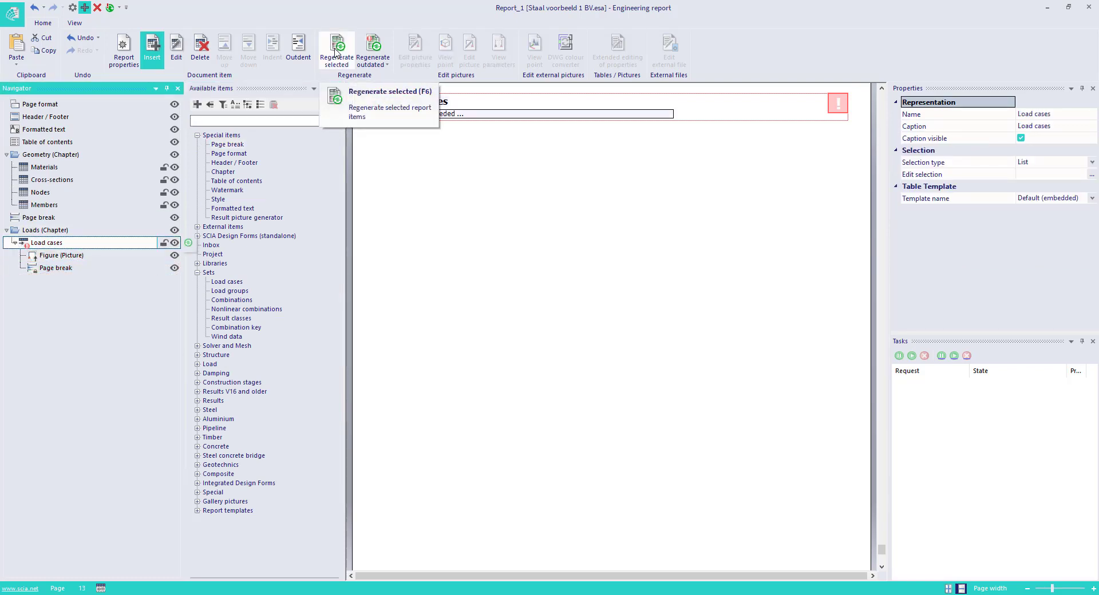
{"action": "left_click", "coordinate": [336, 53]}
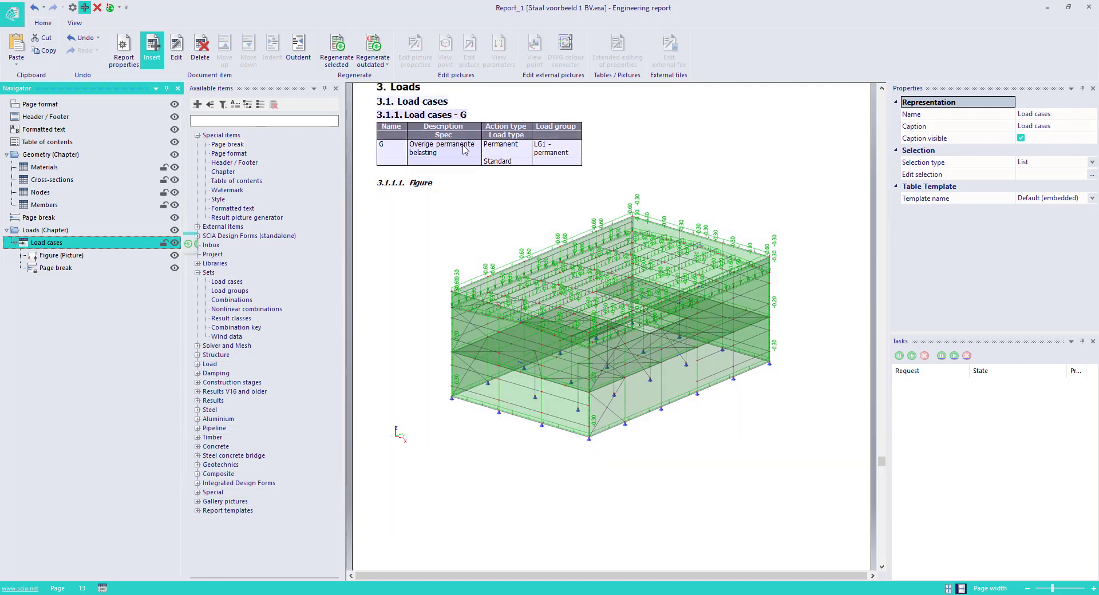
{"action": "scroll", "coordinate": [465, 150], "scroll_direction": "up", "scroll_amount": 1}
{"action": "scroll", "coordinate": [582, 274], "scroll_direction": "down", "scroll_amount": 10}
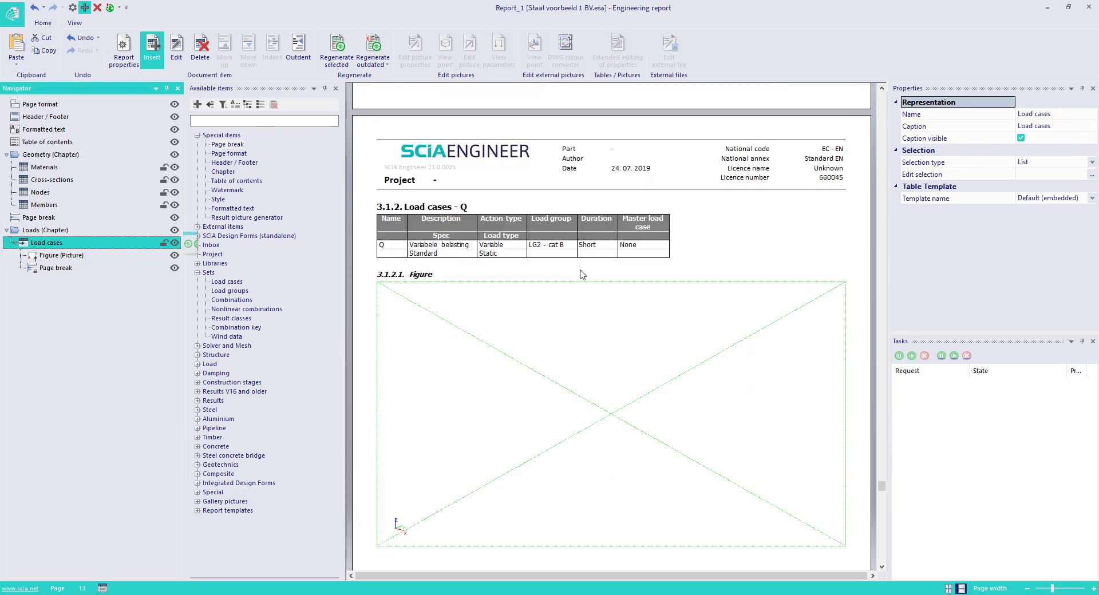
{"action": "scroll", "coordinate": [504, 282], "scroll_direction": "down", "scroll_amount": 9}
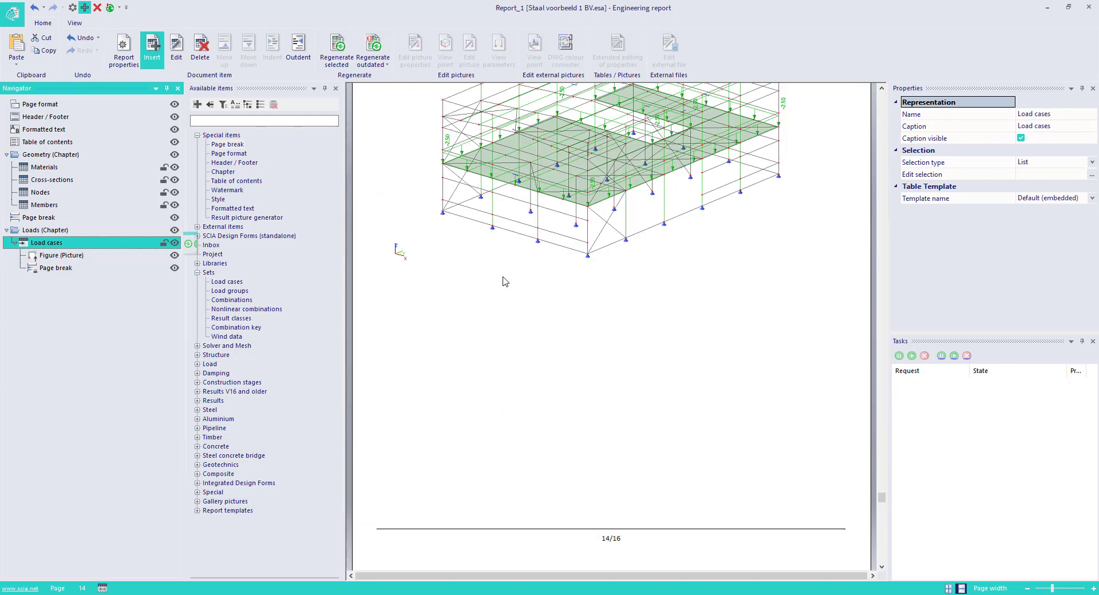
{"action": "scroll", "coordinate": [504, 282], "scroll_direction": "up", "scroll_amount": 2}
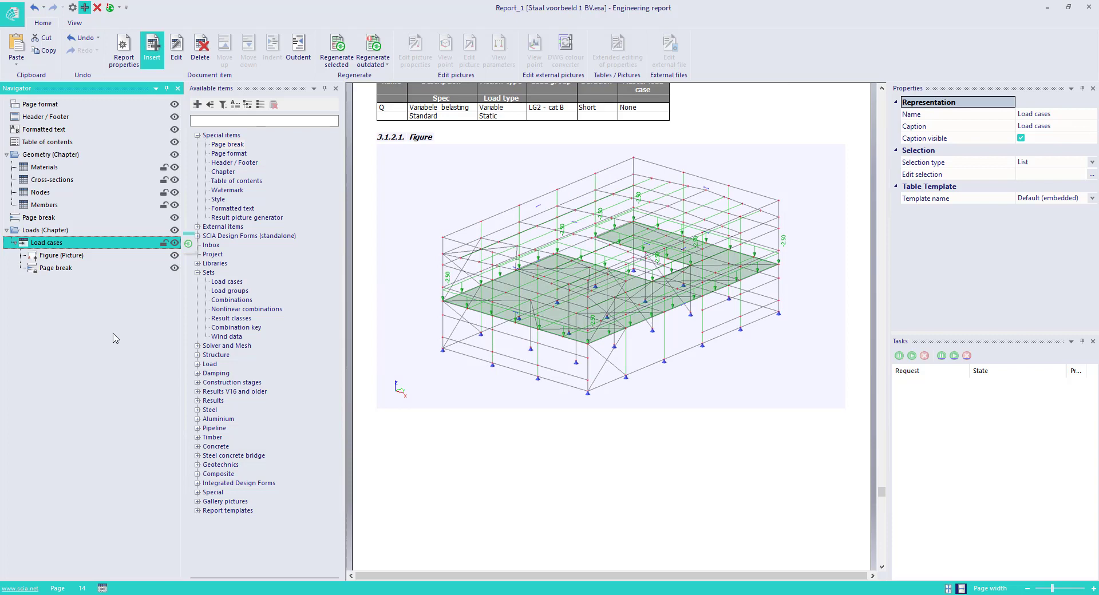
Append a new chapter after Loads, outdent it to the main level and caption it "Results".
{"action": "left_click_drag", "start_coordinate": [222, 171], "coordinate": [57, 281]}
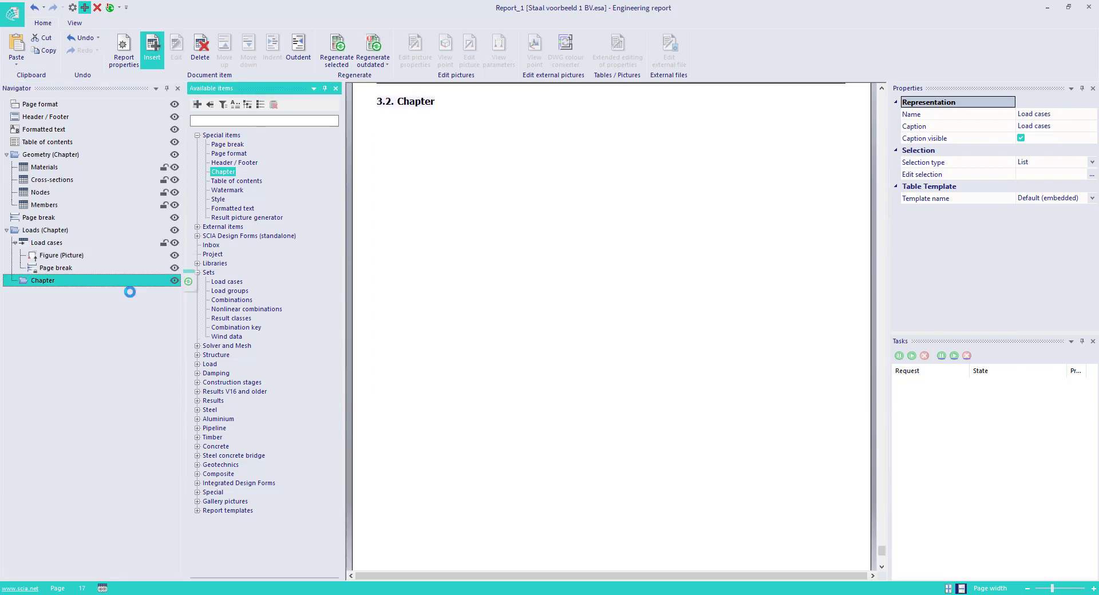
{"action": "left_click", "coordinate": [298, 49]}
{"action": "left_click", "coordinate": [1019, 127]}
{"action": "type", "text": "R"}
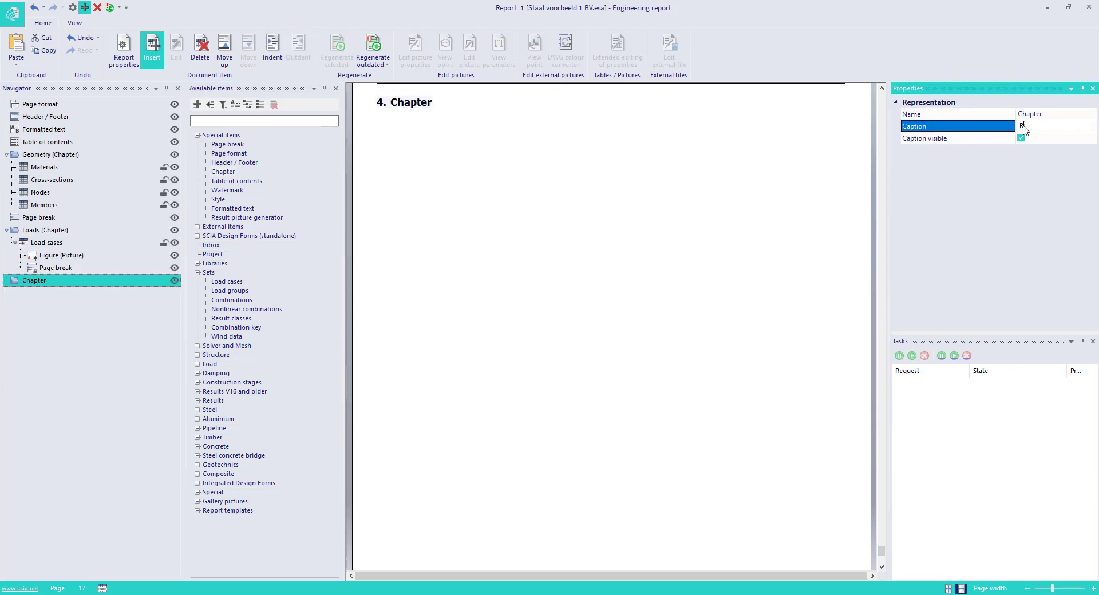
{"action": "type", "text": "esults"}
{"action": "key", "text": "Return"}
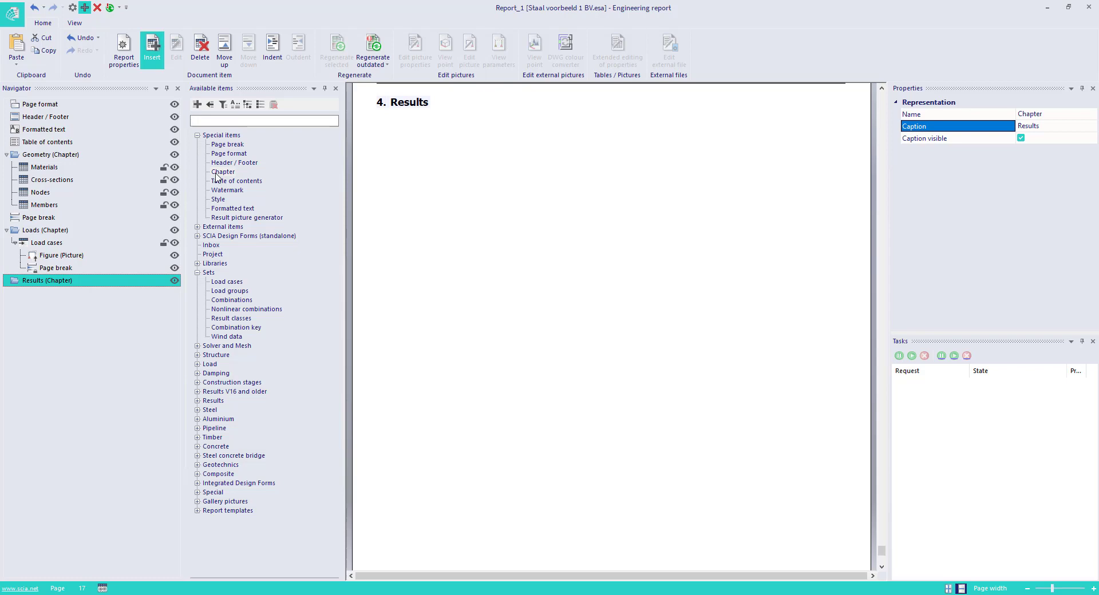
Nest a Result picture generator in the Results chapter and add a 1D internal forces table after it.
{"action": "left_click_drag", "start_coordinate": [233, 220], "coordinate": [103, 315]}
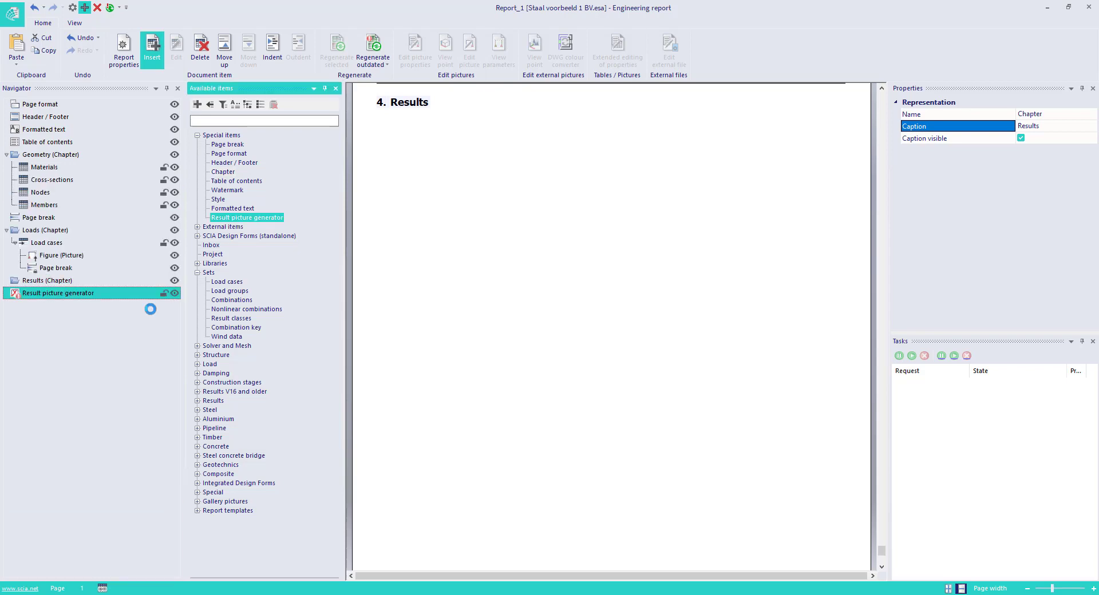
{"action": "left_click", "coordinate": [272, 48]}
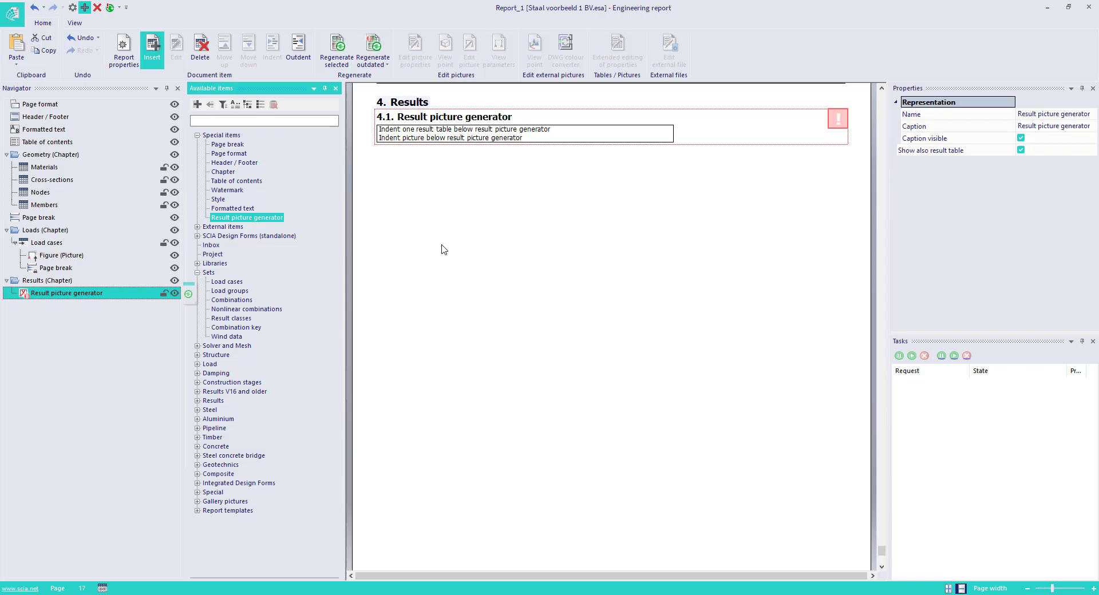
{"action": "left_click", "coordinate": [197, 400]}
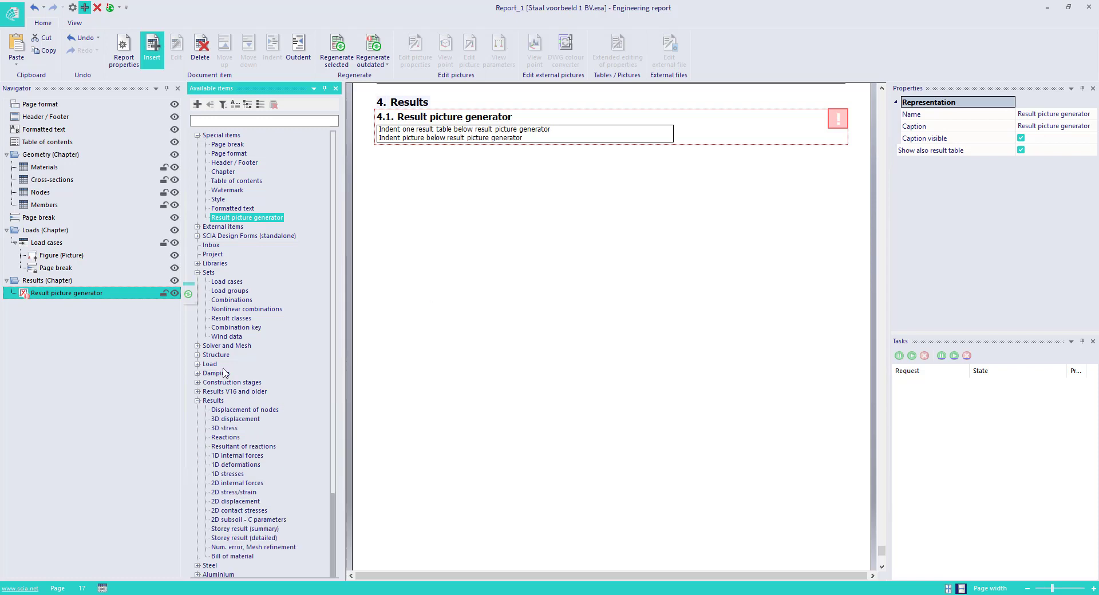
{"action": "scroll", "coordinate": [227, 396], "scroll_direction": "down", "scroll_amount": 1}
{"action": "double_click", "coordinate": [241, 428]}
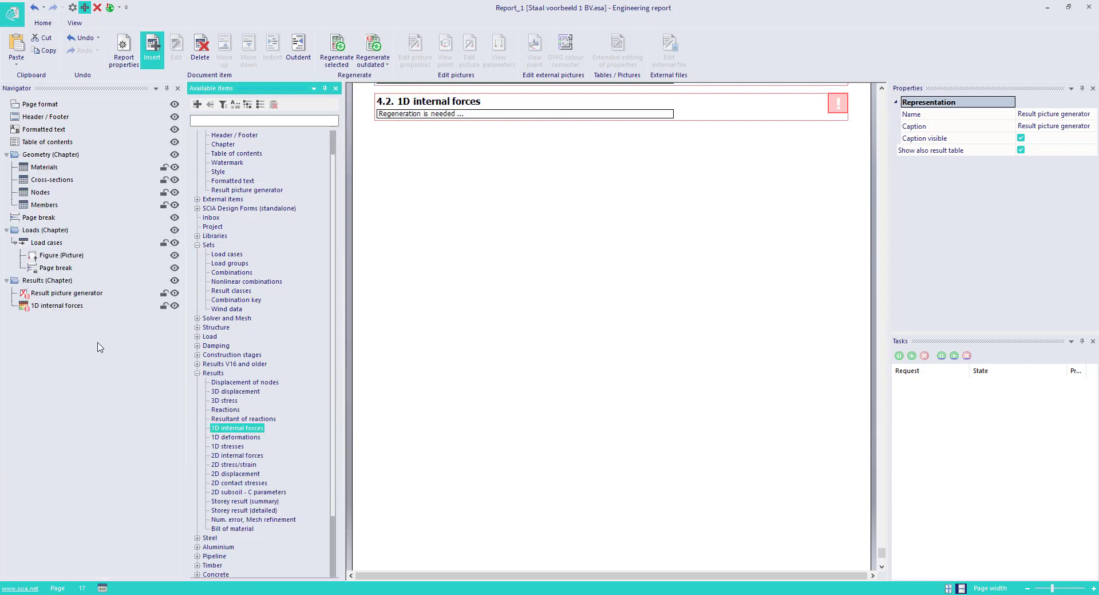
Indent the 1D internal forces table under the Result picture generator and set its type of load to Combinations.
{"action": "left_click", "coordinate": [272, 49]}
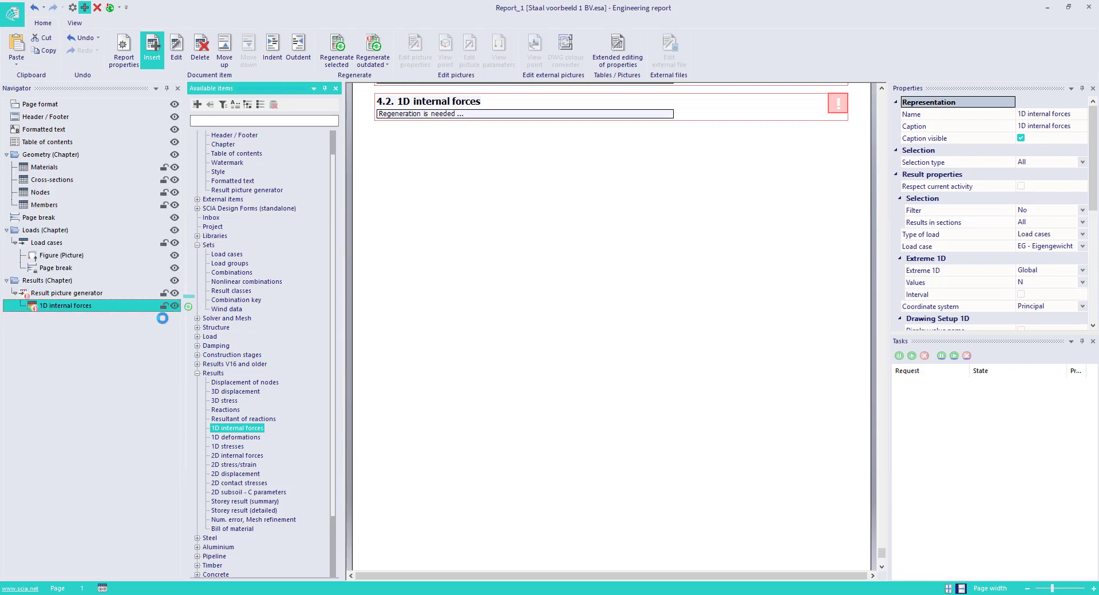
{"action": "left_click", "coordinate": [1035, 237]}
{"action": "left_click", "coordinate": [1036, 237]}
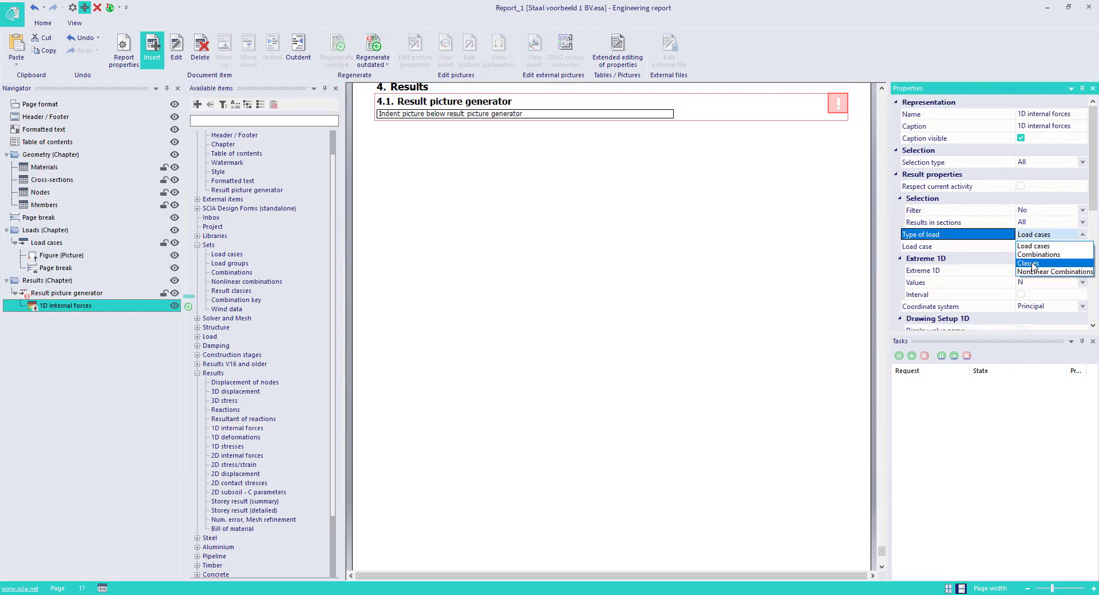
{"action": "left_click", "coordinate": [1037, 255]}
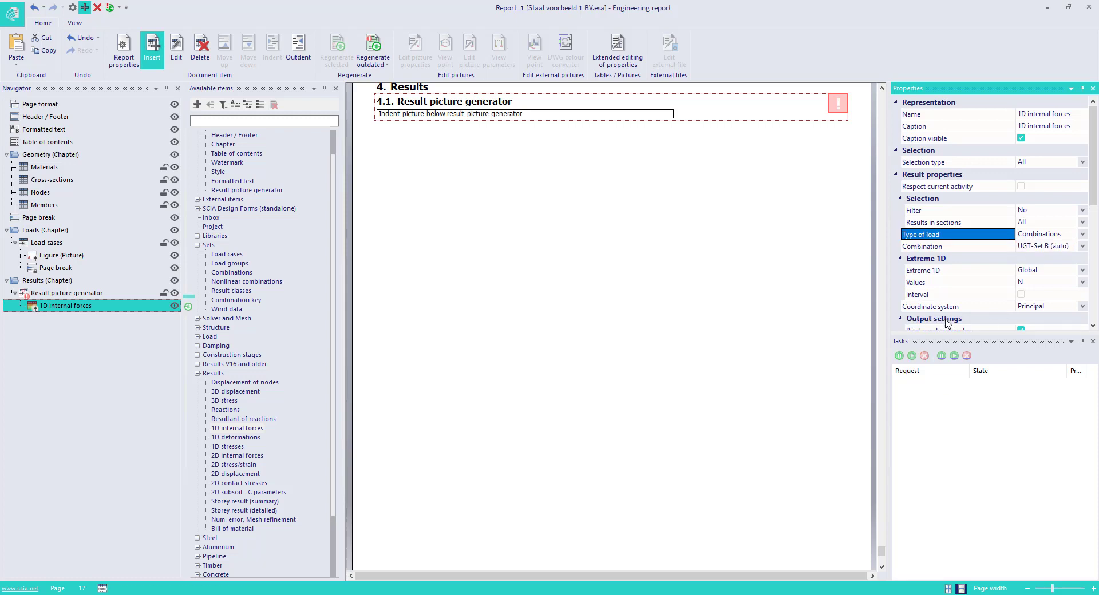
{"action": "left_click", "coordinate": [722, 262]}
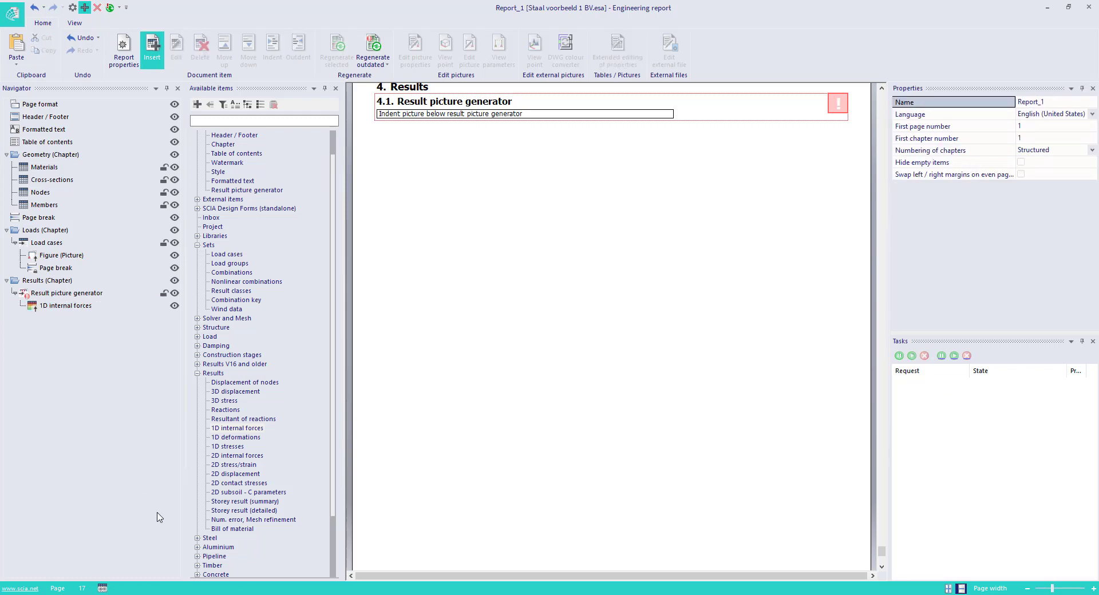
Switch to SCIA Engineer, hide the loads on the model and insert its picture into the report with automatic scale to fit size.
{"action": "key", "text": "alt+Tab"}
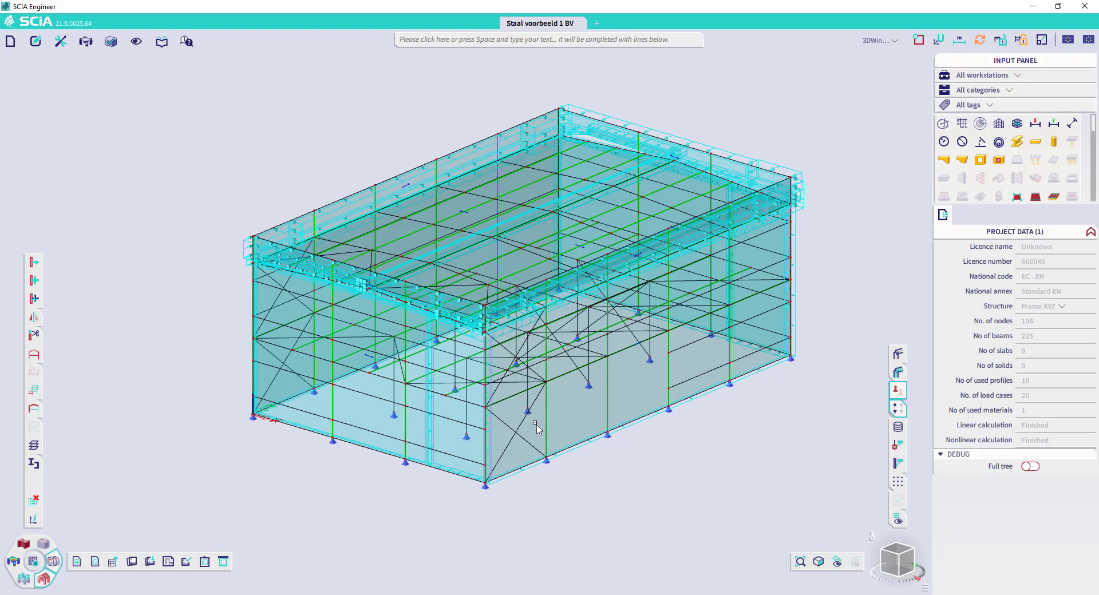
{"action": "left_click", "coordinate": [897, 408]}
{"action": "left_click", "coordinate": [815, 410]}
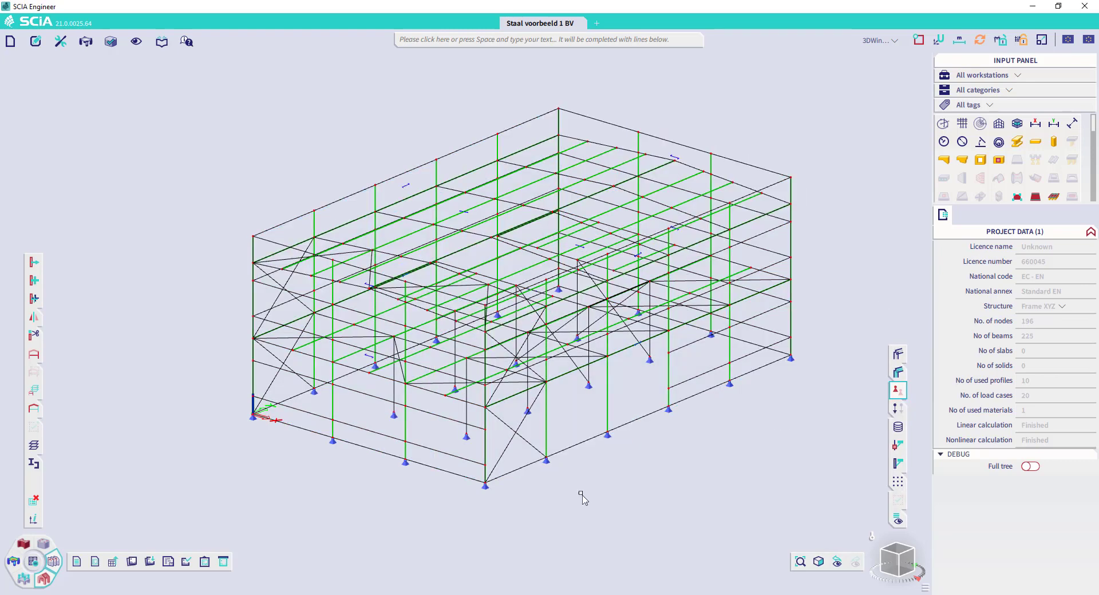
{"action": "left_click", "coordinate": [95, 563]}
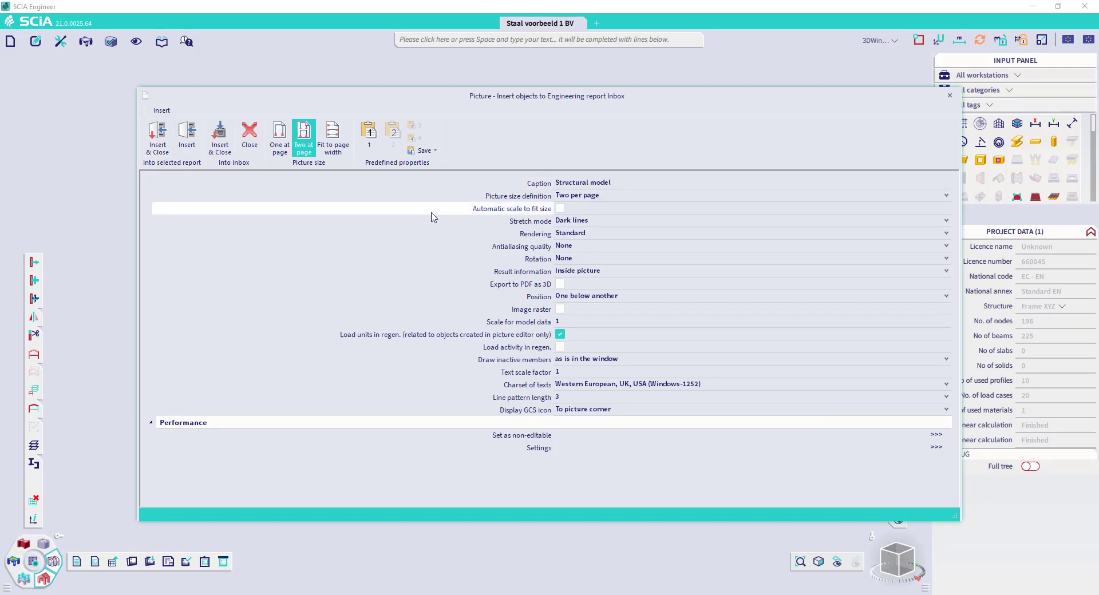
{"action": "left_click", "coordinate": [161, 138]}
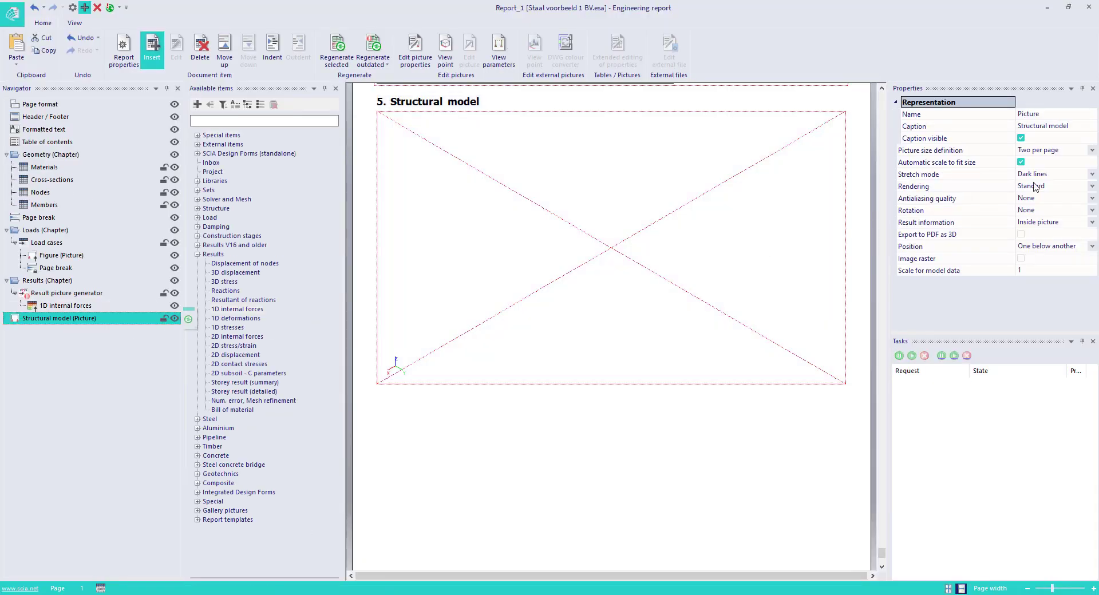
Caption the inserted model picture "Figure" and indent it under the Result picture generator.
{"action": "left_click", "coordinate": [1036, 126]}
{"action": "type", "text": "F"}
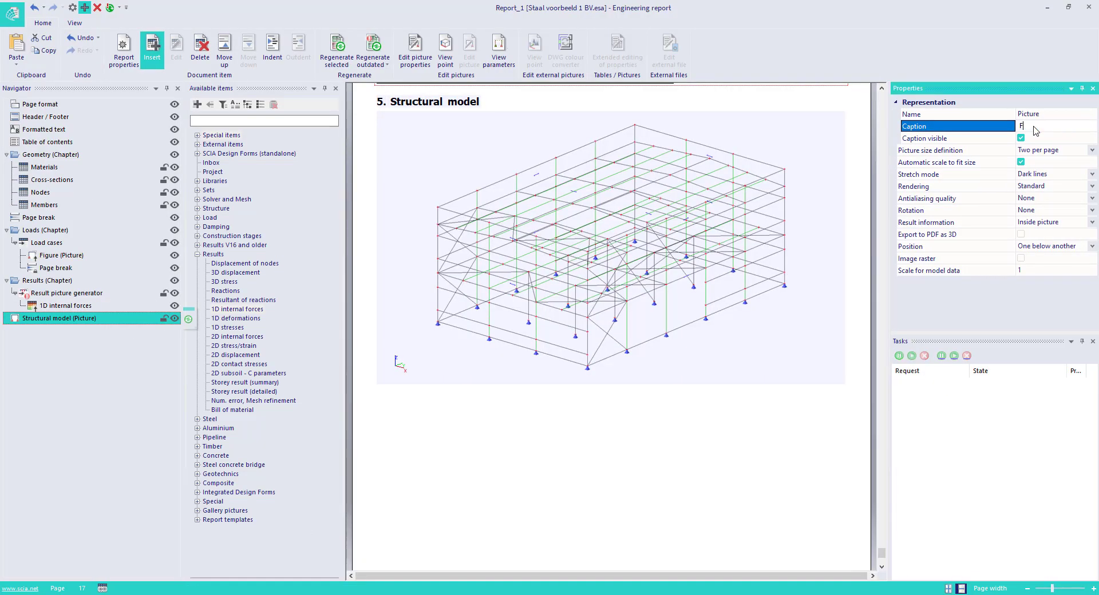
{"action": "type", "text": "igure"}
{"action": "key", "text": "Return"}
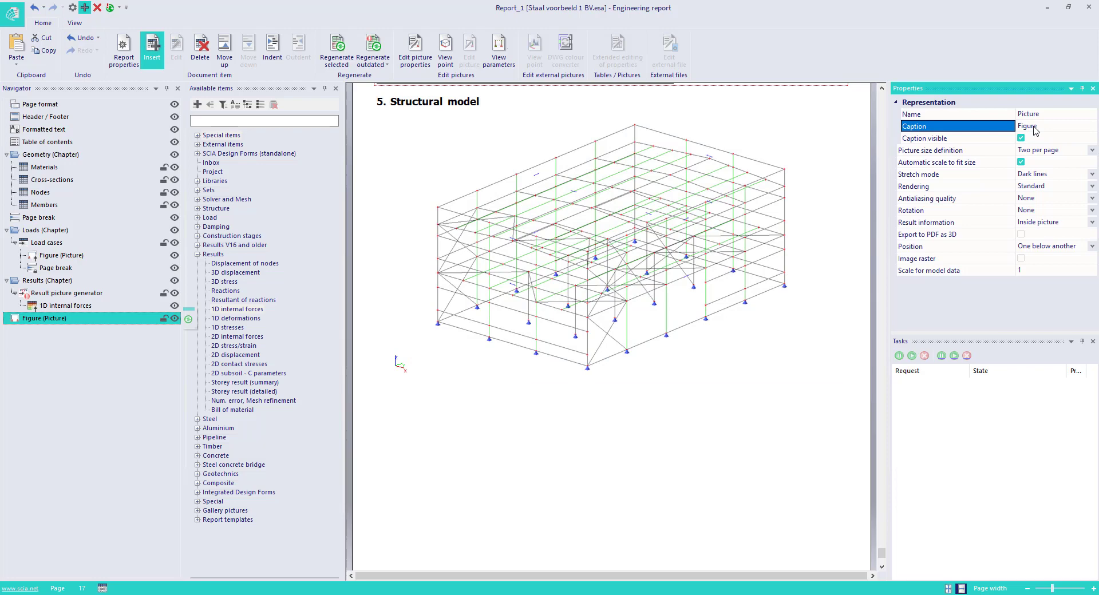
{"action": "left_click", "coordinate": [273, 48]}
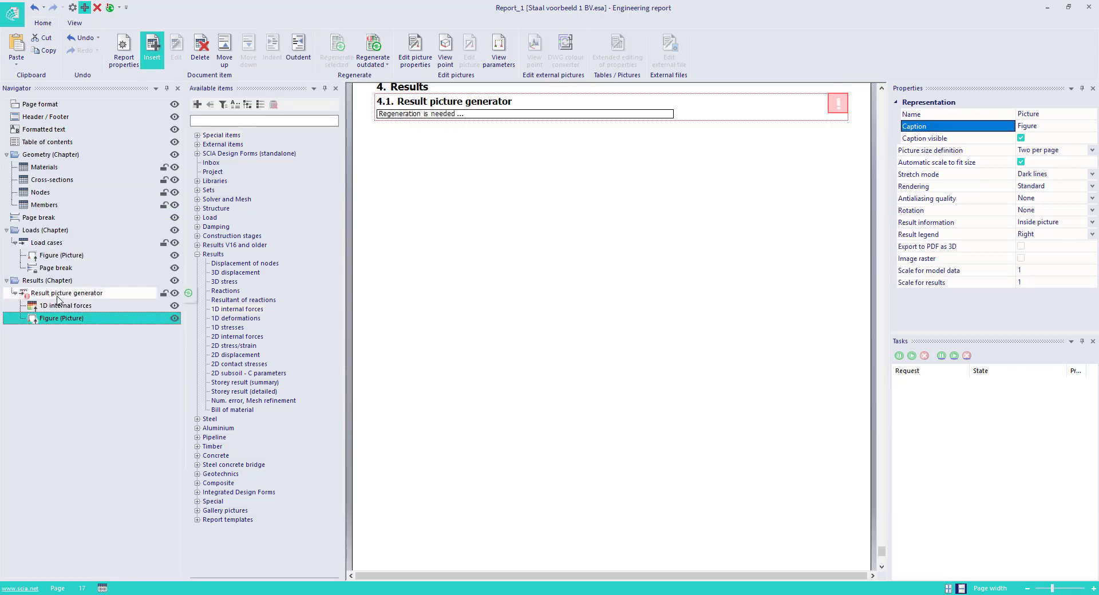
Enable V_z and M_y besides N in the Result picture generator, regenerate it and review the generated table and pictures.
{"action": "left_click", "coordinate": [68, 347]}
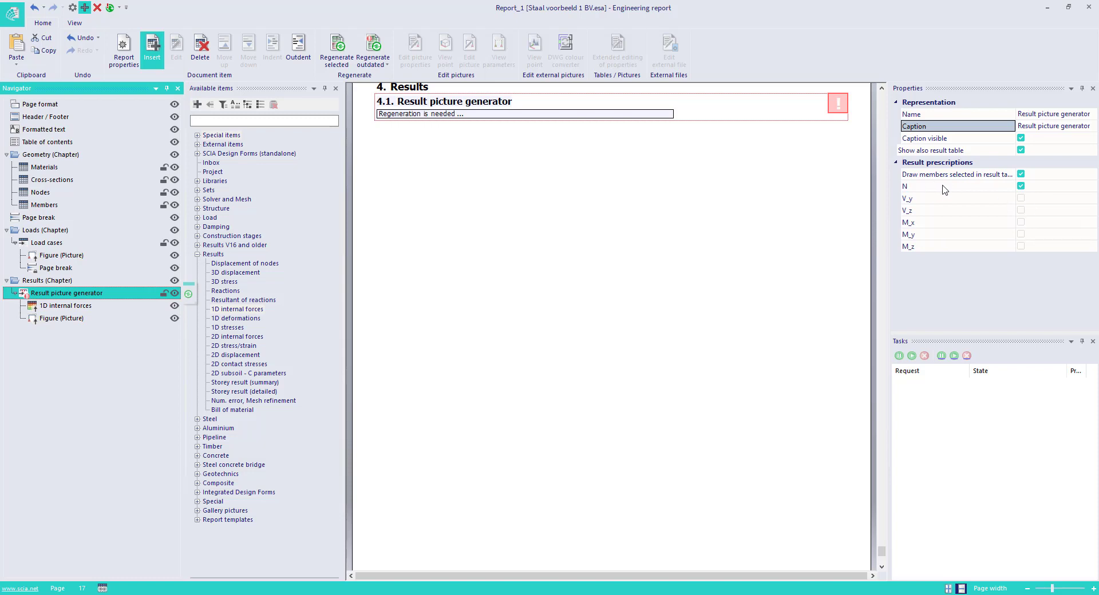
{"action": "left_click", "coordinate": [1021, 210]}
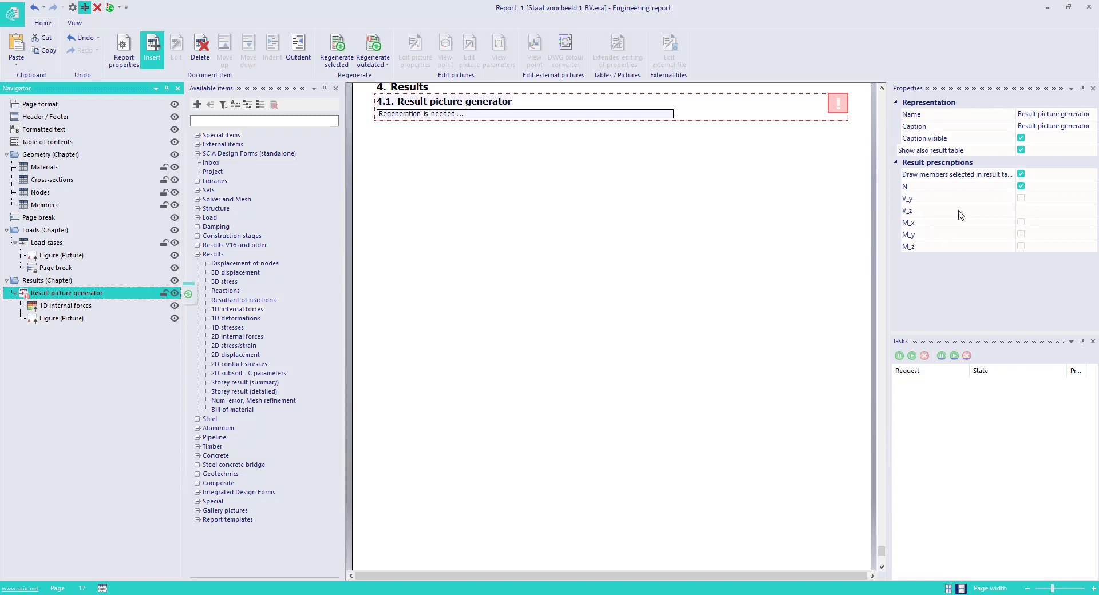
{"action": "left_click", "coordinate": [1018, 234]}
{"action": "left_click", "coordinate": [1021, 235]}
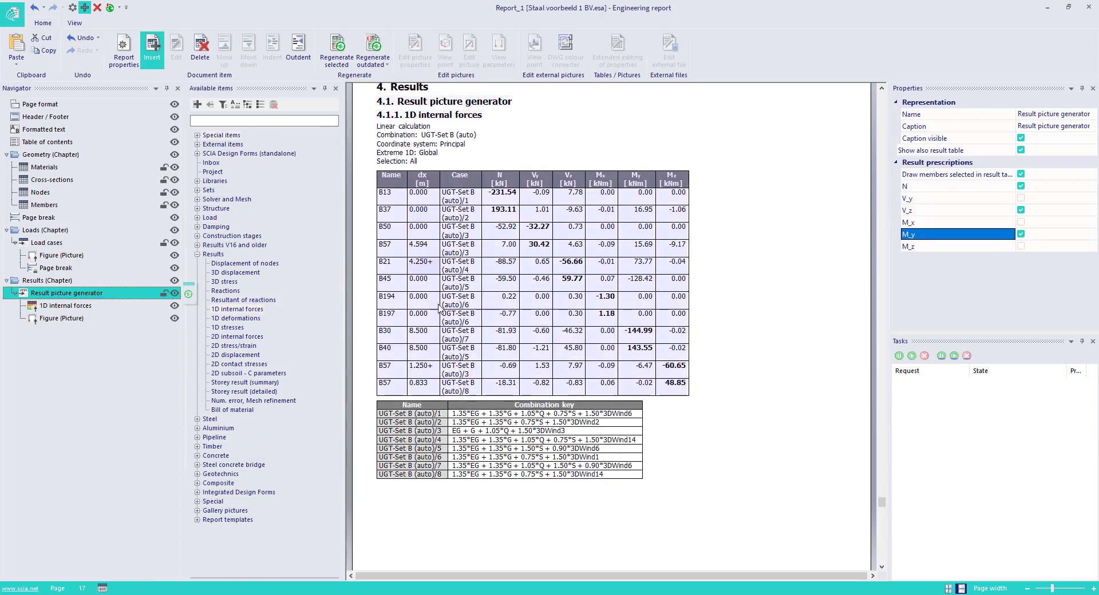
{"action": "scroll", "coordinate": [694, 312], "scroll_direction": "down", "scroll_amount": 10}
{"action": "scroll", "coordinate": [694, 313], "scroll_direction": "down", "scroll_amount": 6}
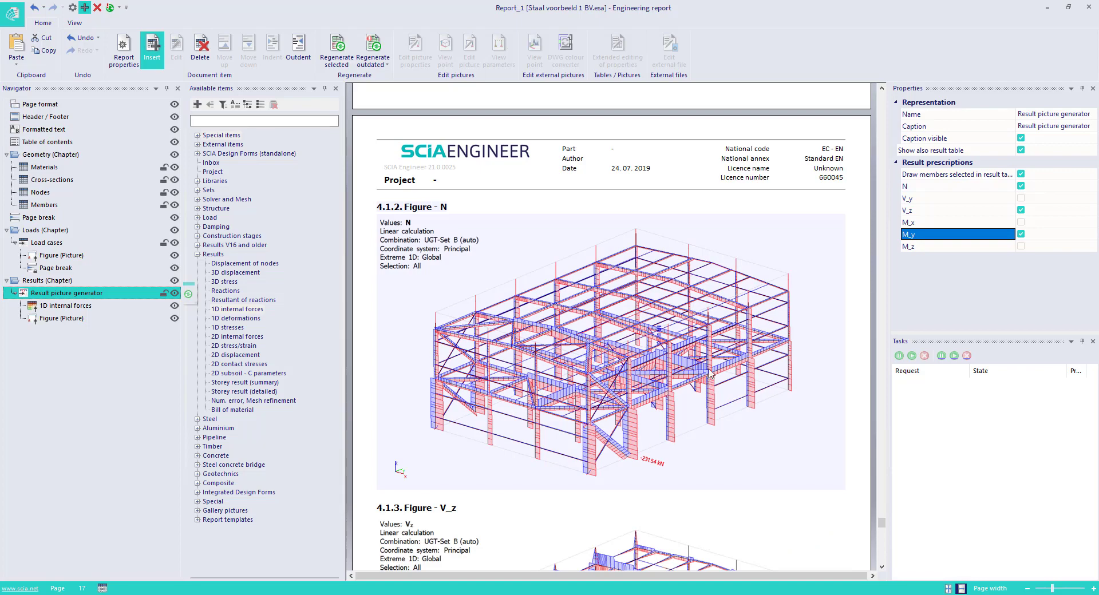
{"action": "scroll", "coordinate": [557, 351], "scroll_direction": "down", "scroll_amount": 5}
{"action": "scroll", "coordinate": [677, 367], "scroll_direction": "down", "scroll_amount": 9}
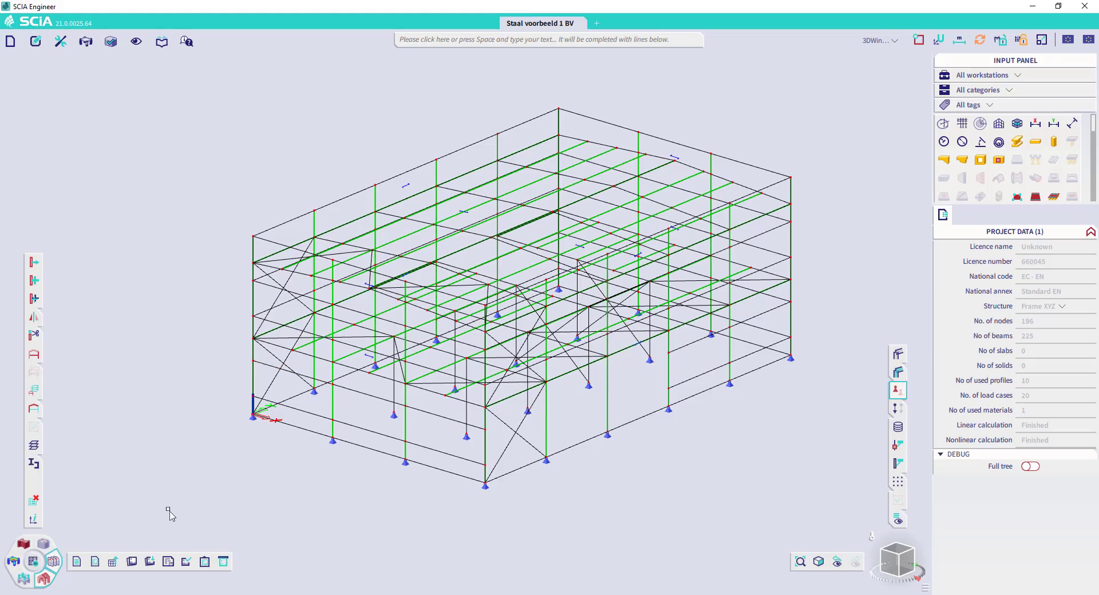
In SCIA Engineer, show the model with shaded surfaces and rendered member volumes, and turn the hall to an angled perspective view.
{"action": "left_click", "coordinate": [898, 367]}
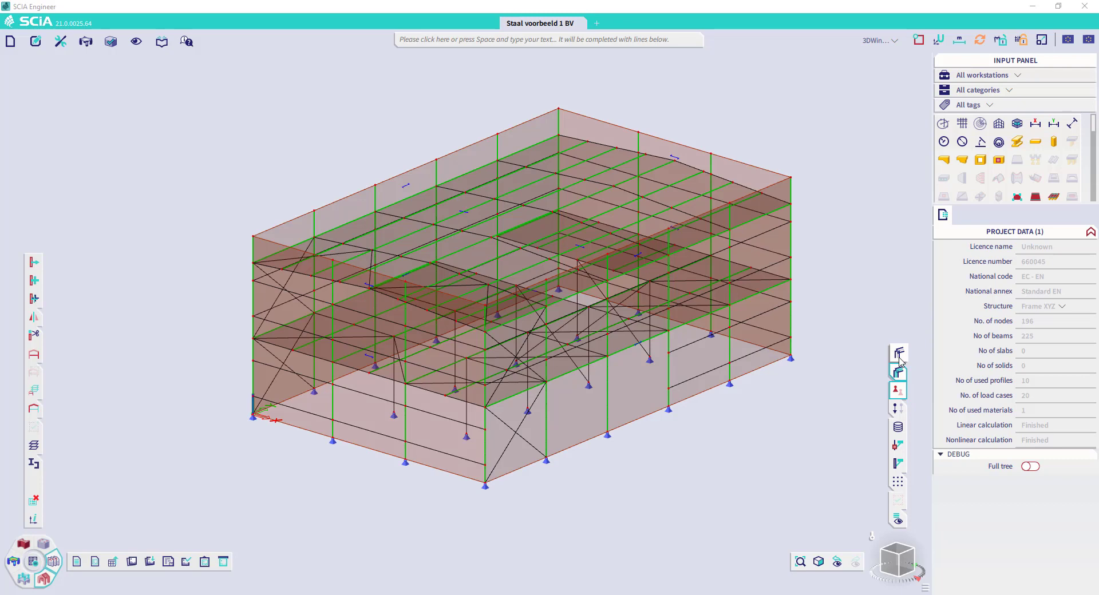
{"action": "left_click", "coordinate": [899, 358]}
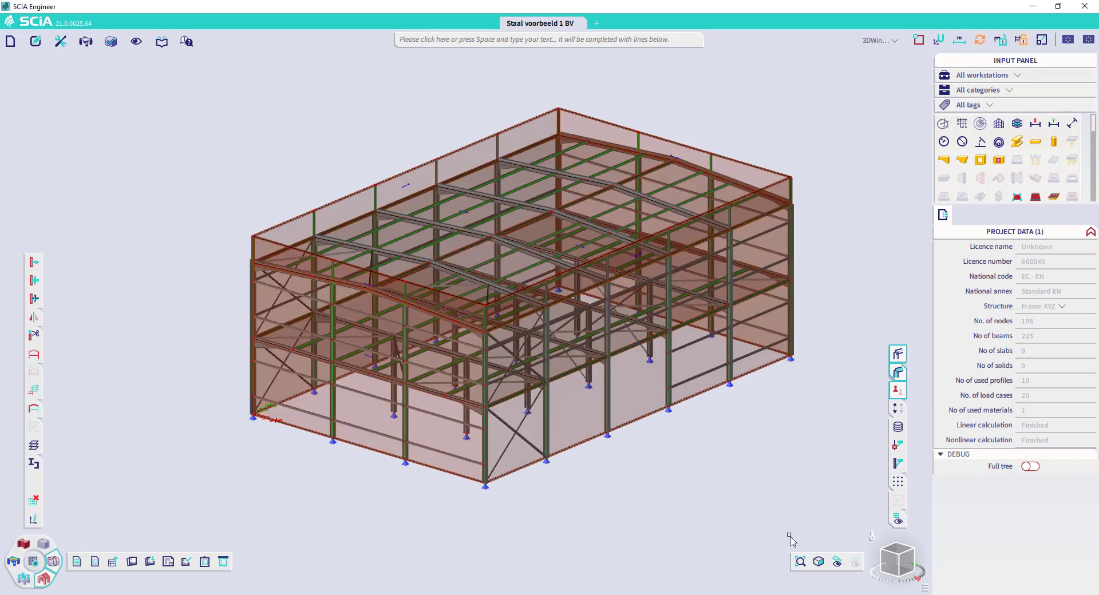
{"action": "scroll", "coordinate": [738, 498], "scroll_direction": "up", "scroll_amount": 2}
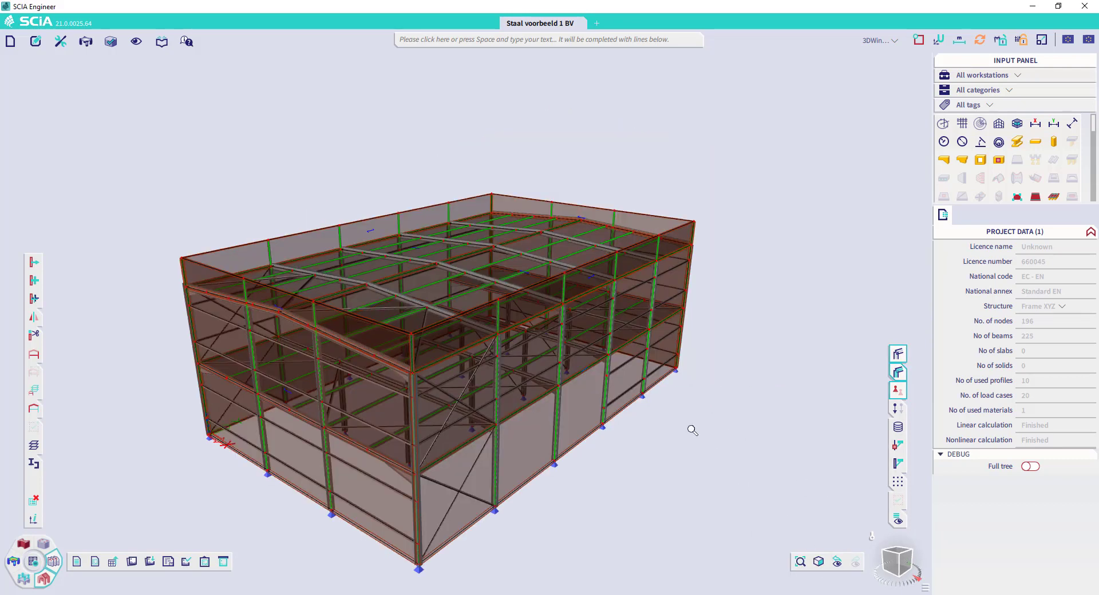
{"action": "scroll", "coordinate": [692, 430], "scroll_direction": "down", "scroll_amount": 3}
{"action": "left_click_drag", "start_coordinate": [903, 566], "coordinate": [890, 568]}
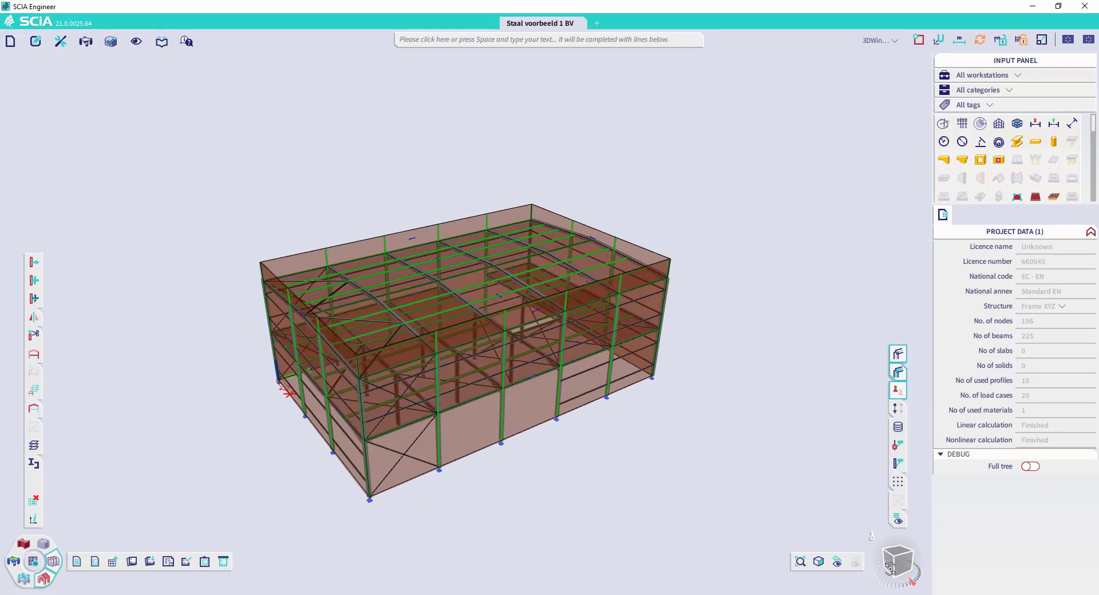
{"action": "middle_click_drag", "start_coordinate": [601, 412], "coordinate": [620, 393]}
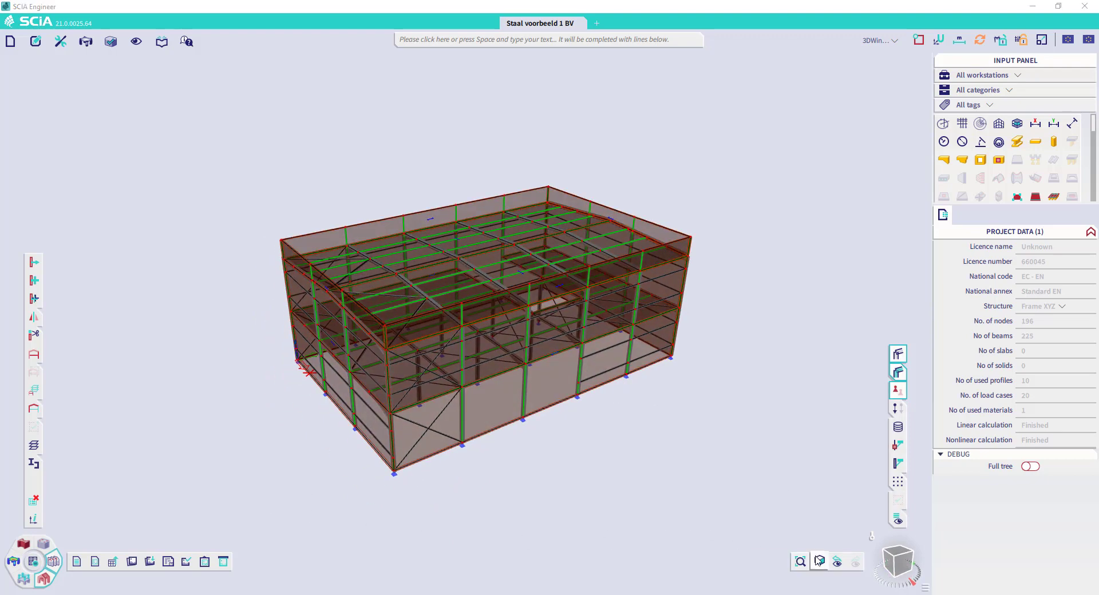
Insert the rendered structural model picture into the report with automatic scale to fit size and export to PDF as 3D enabled.
{"action": "left_click", "coordinate": [95, 562]}
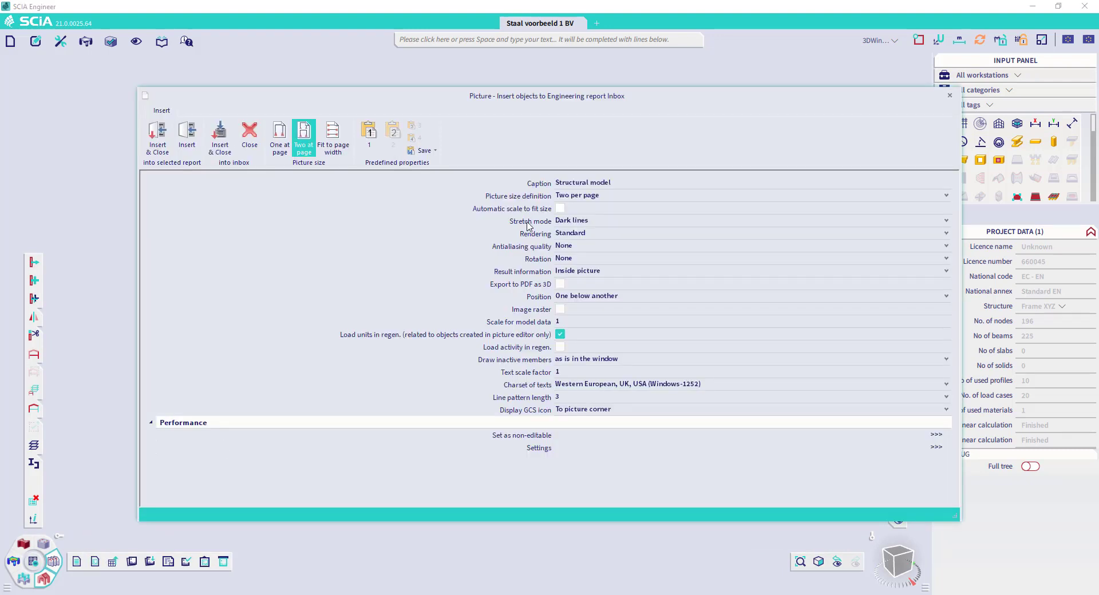
{"action": "left_click", "coordinate": [561, 209]}
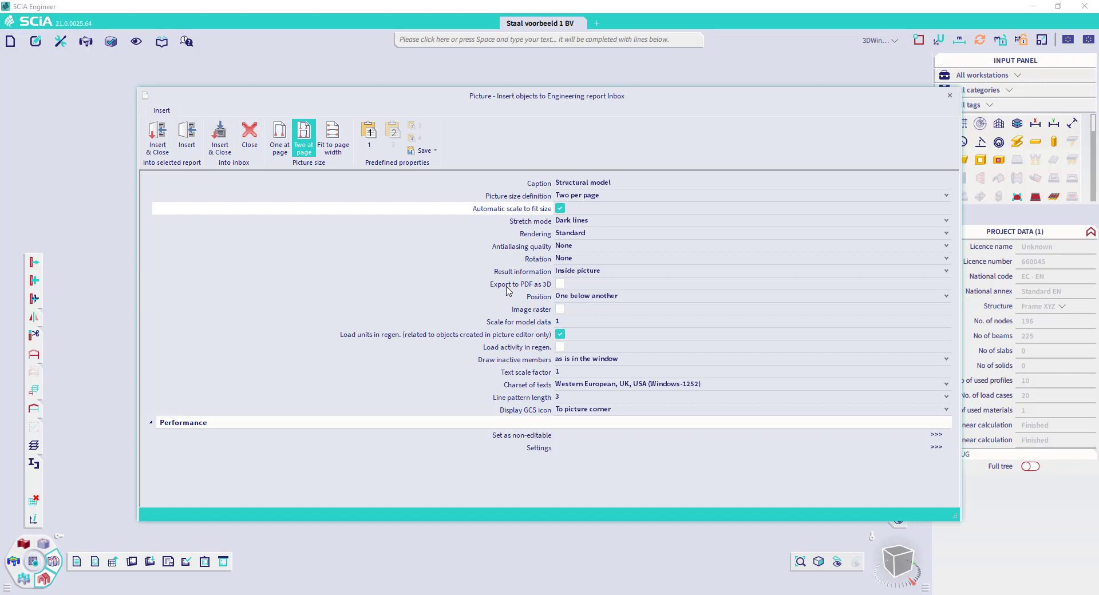
{"action": "left_click", "coordinate": [561, 284]}
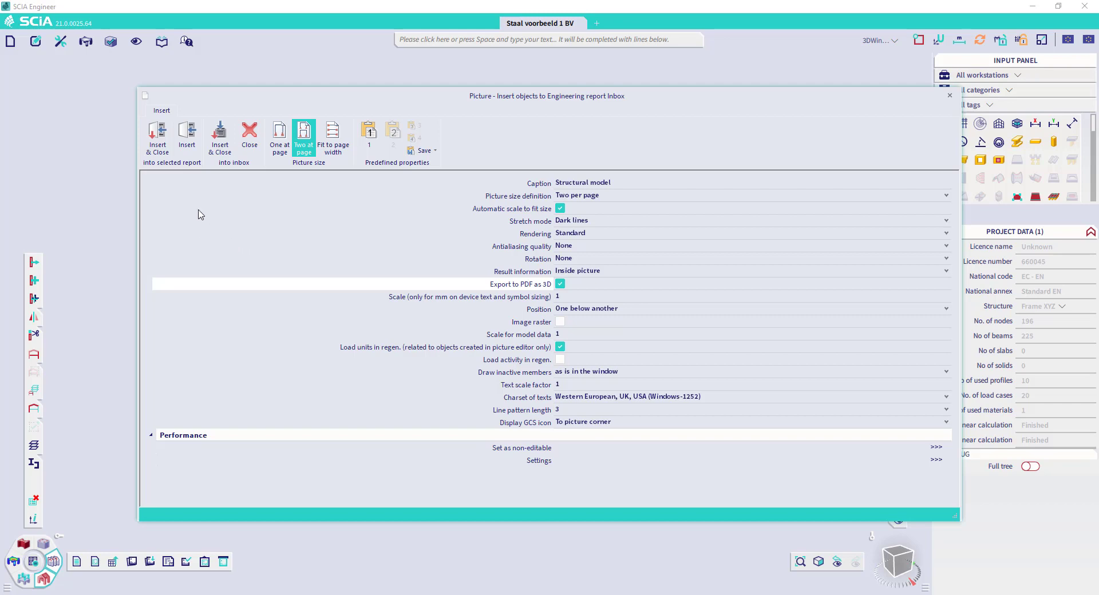
{"action": "left_click", "coordinate": [156, 145]}
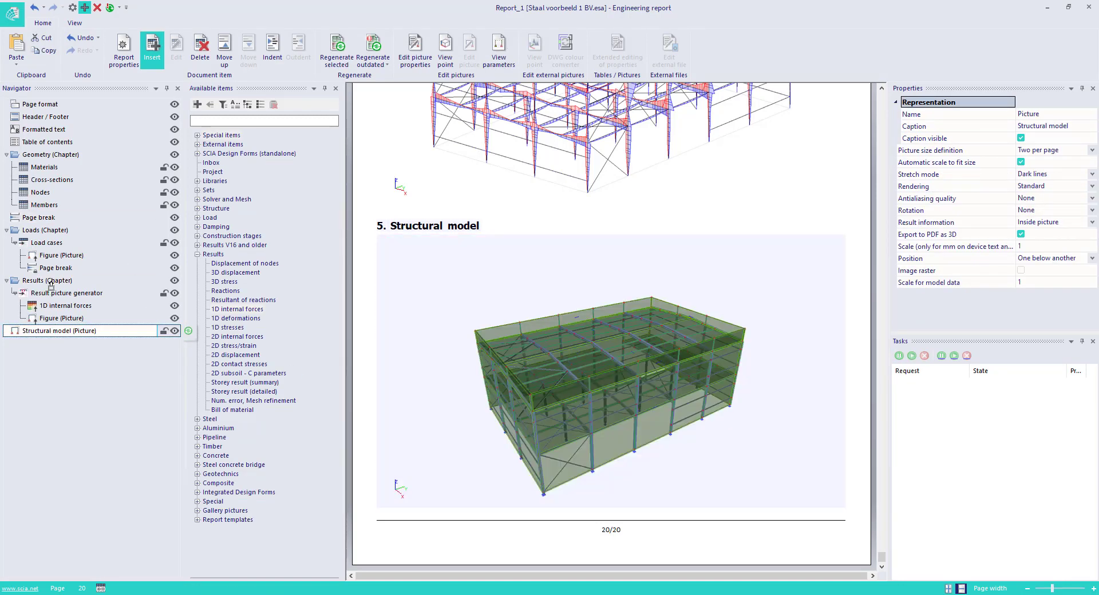
Move the Structural model picture between the Formatted text and the Table of contents, and view the report's first page.
{"action": "left_click_drag", "start_coordinate": [58, 331], "coordinate": [55, 136]}
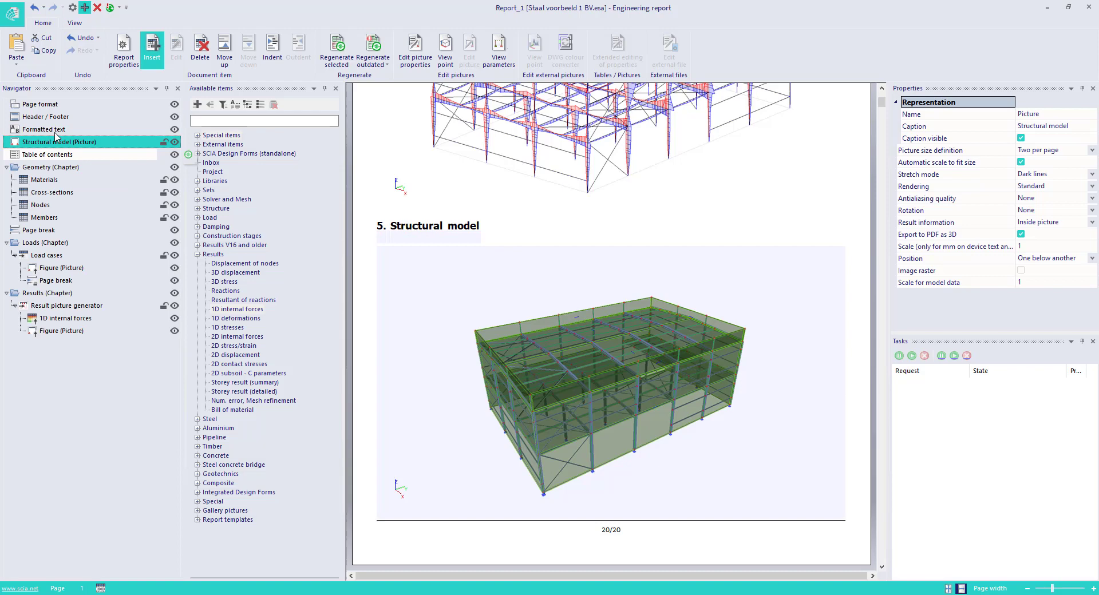
{"action": "left_click", "coordinate": [52, 105]}
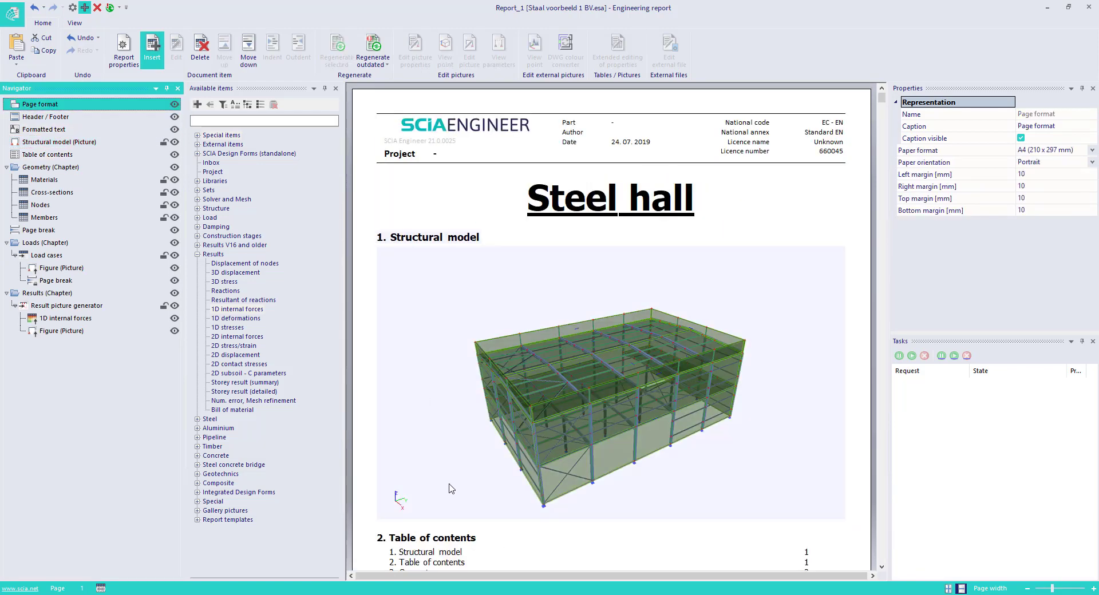